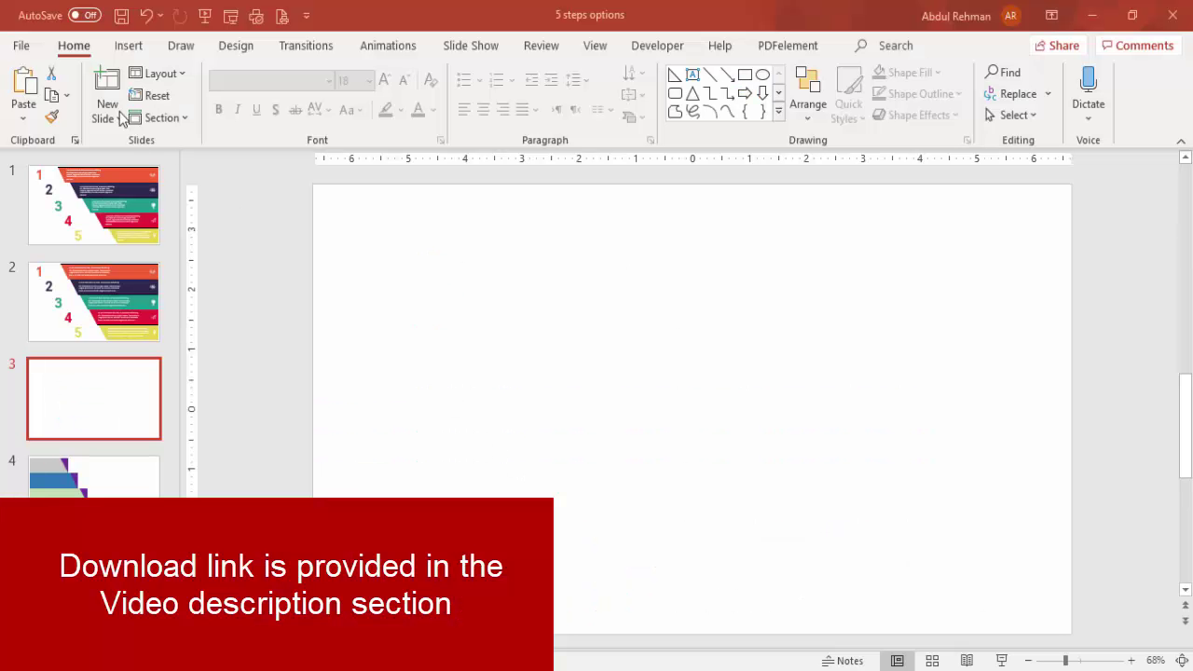
Step: Draw a rectangle along the bottom-left edge of slide three
click(129, 45)
click(280, 93)
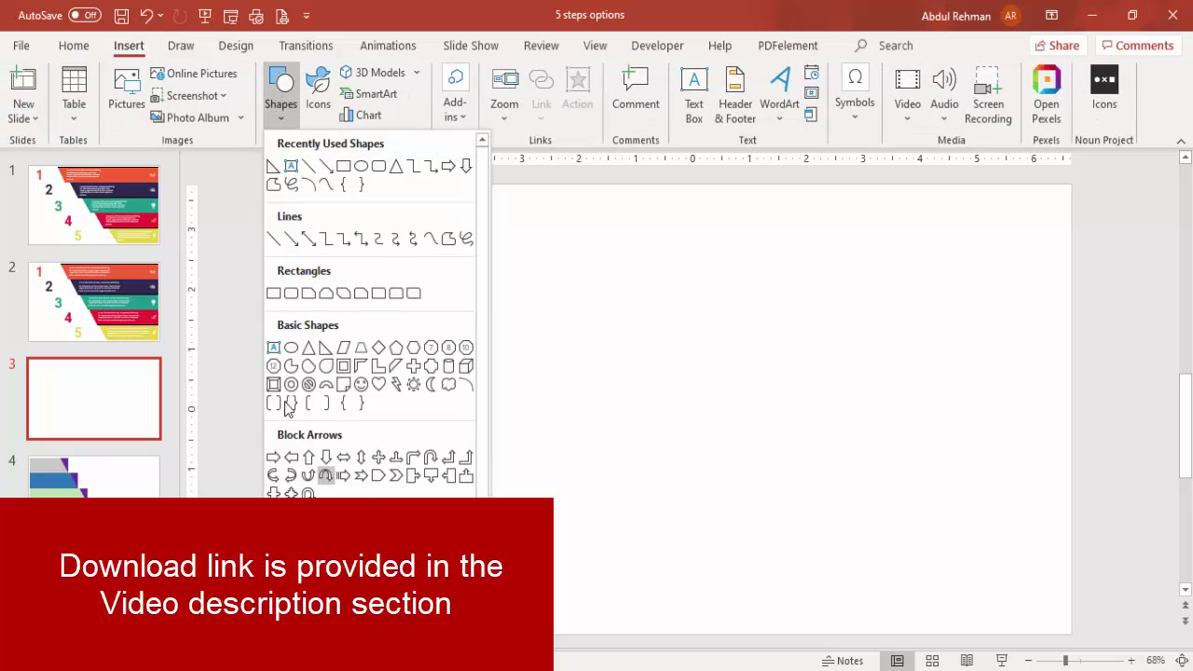
click(271, 294)
drag(315, 543, 751, 633)
Step: Remove the rectangle's outline and set its width to 8 inches
click(483, 97)
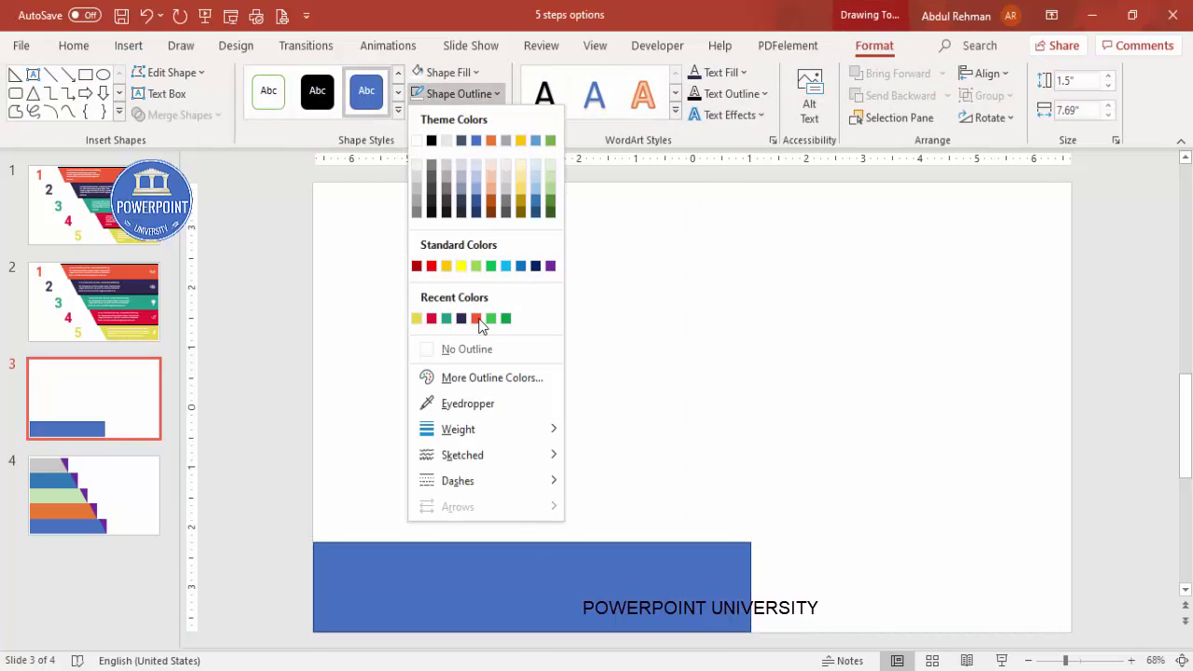
click(520, 346)
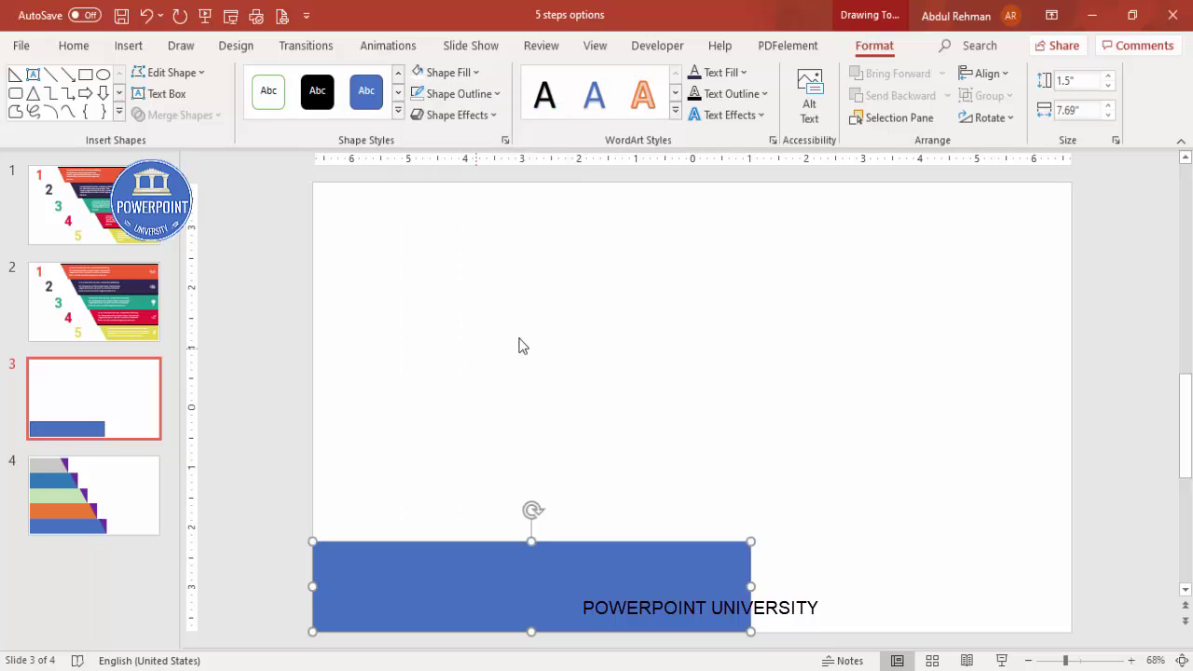
click(1081, 110)
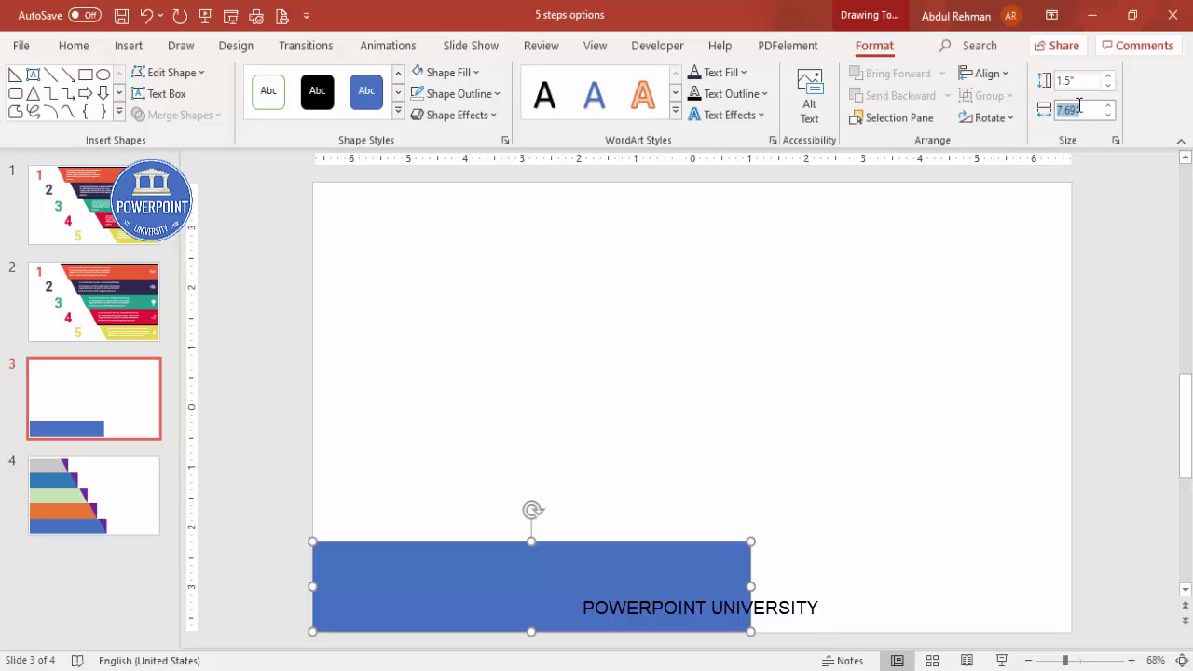
text(8)
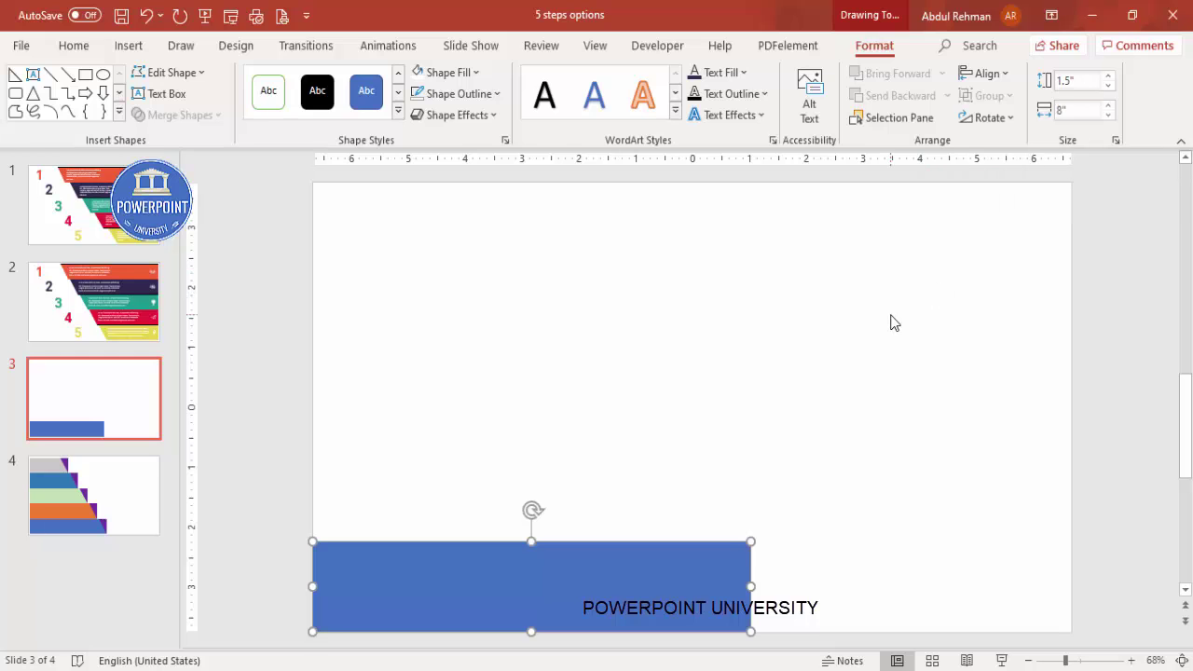
click(893, 323)
click(604, 587)
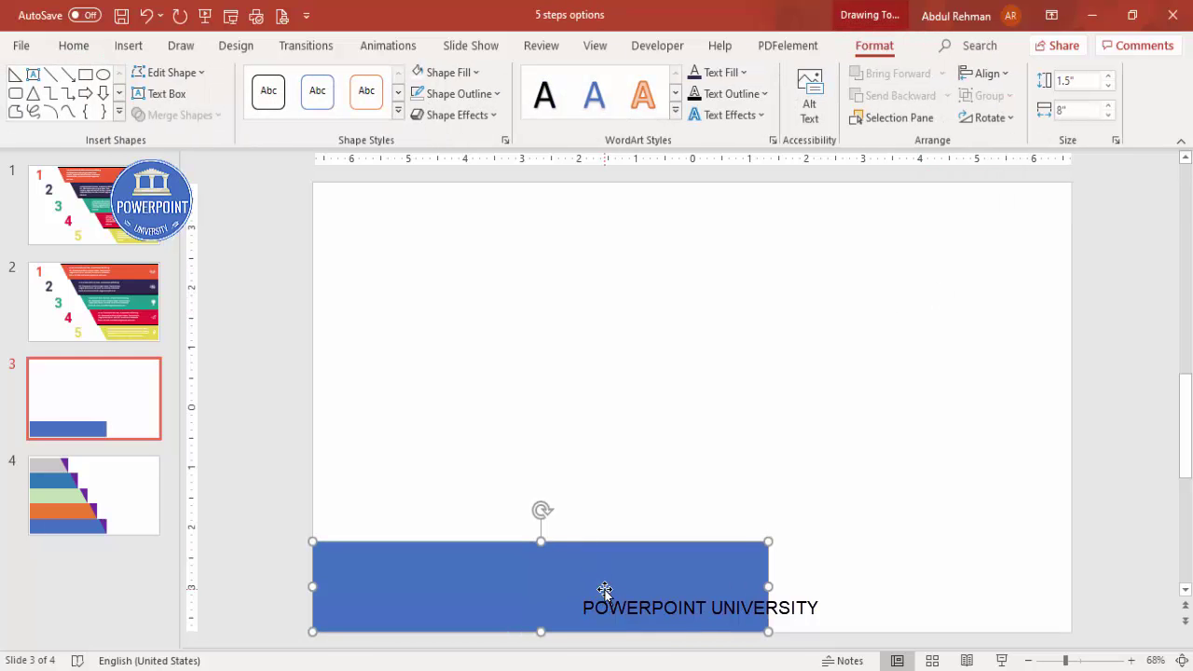
Step: Duplicate the blue bar upward, fill it light blue, left-align it and make it 7 inches wide
drag(604, 589, 614, 502)
click(456, 72)
click(507, 242)
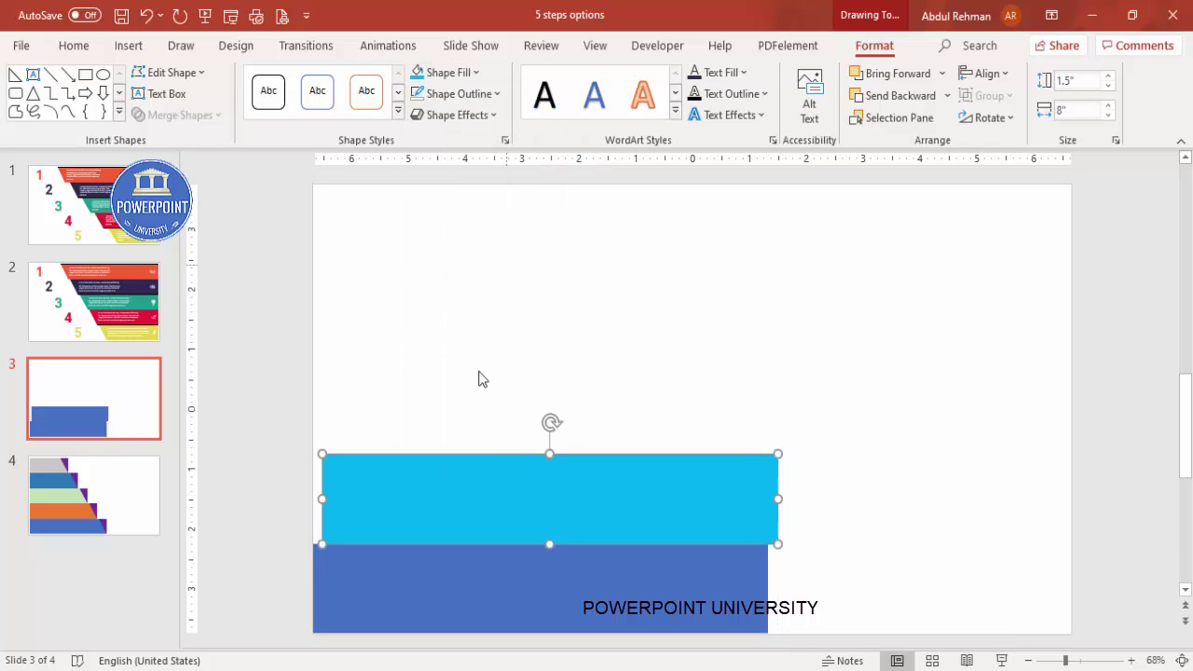
drag(493, 459, 484, 460)
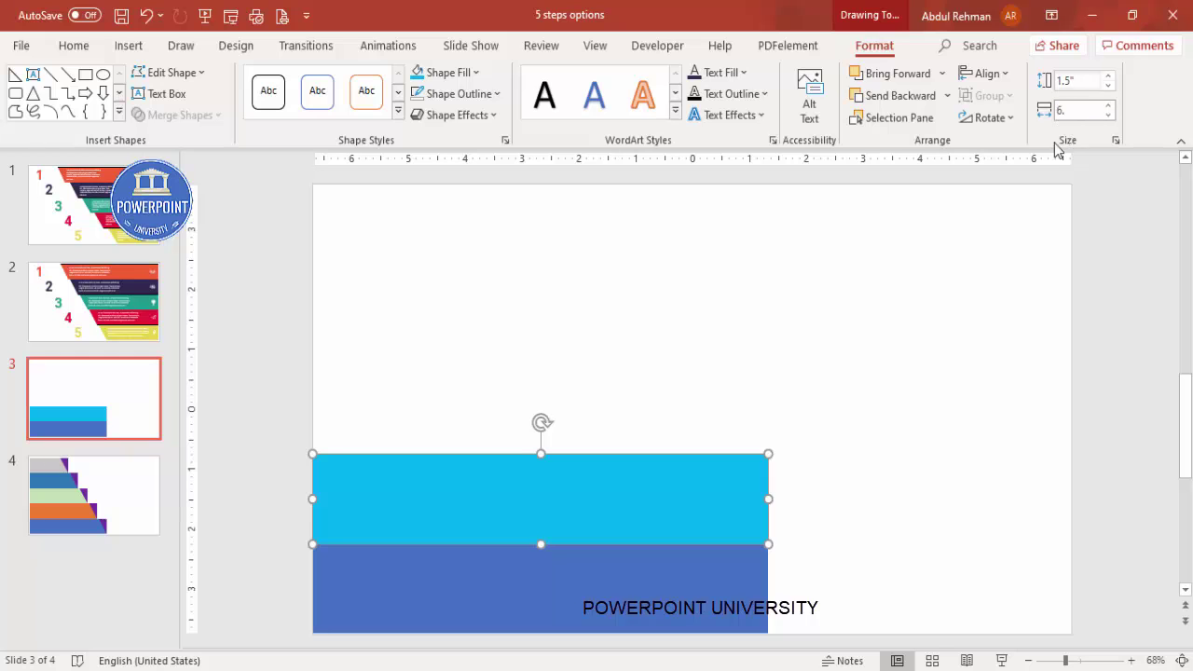
click(909, 416)
key(Tab)
click(1096, 113)
text(7)
click(909, 443)
click(666, 497)
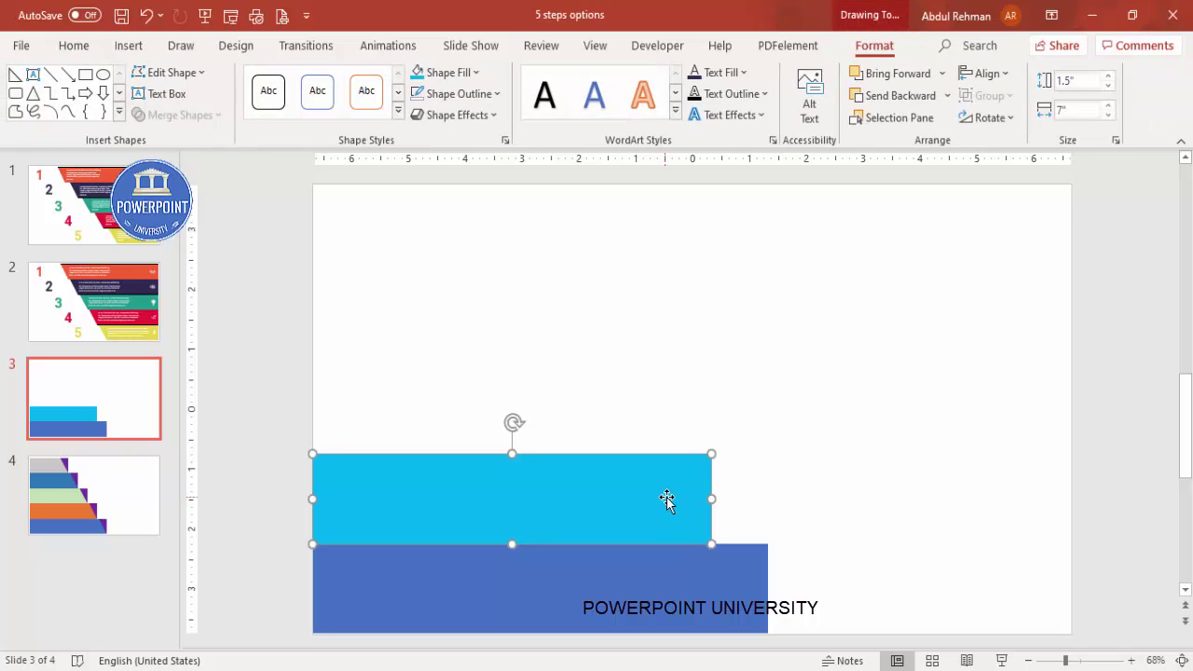
Step: Add a 6-inch gold copy seated on the cyan bar at the left
drag(631, 497, 647, 376)
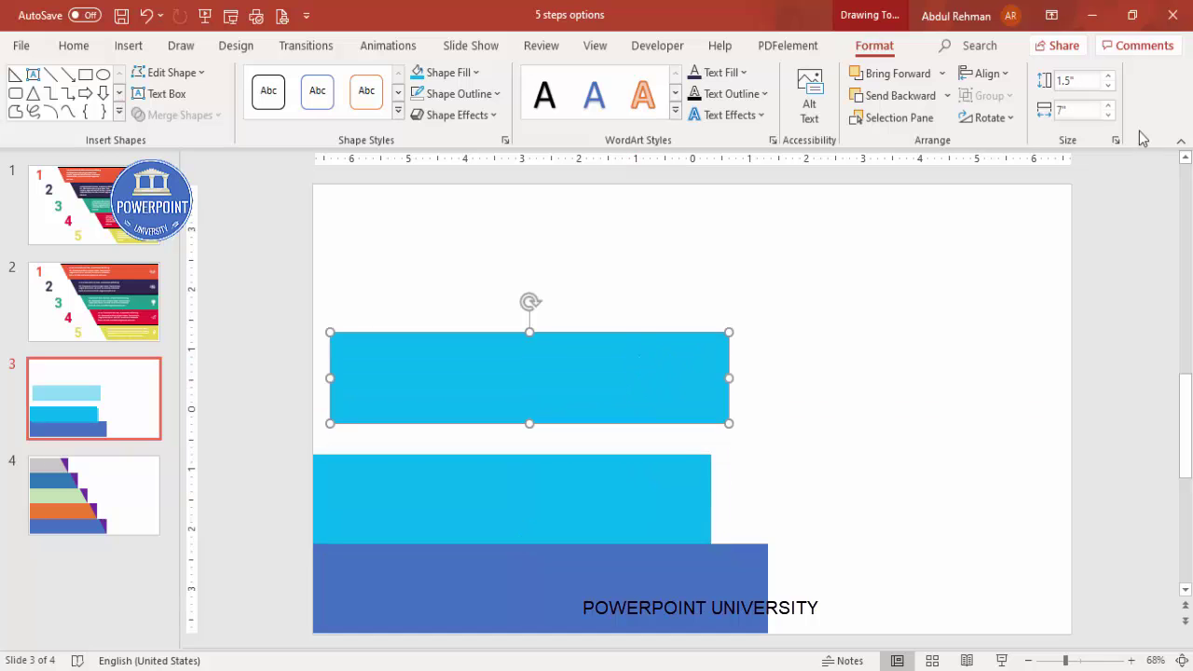
text(6)
click(913, 272)
click(620, 367)
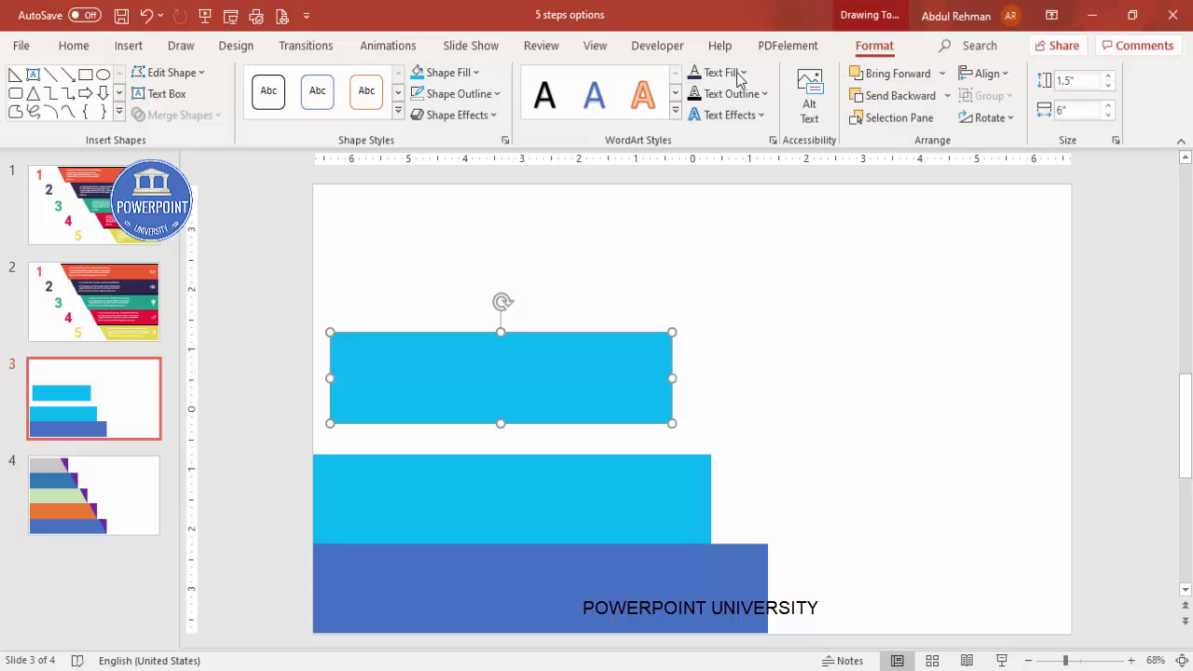
click(449, 73)
click(517, 177)
drag(472, 344, 456, 375)
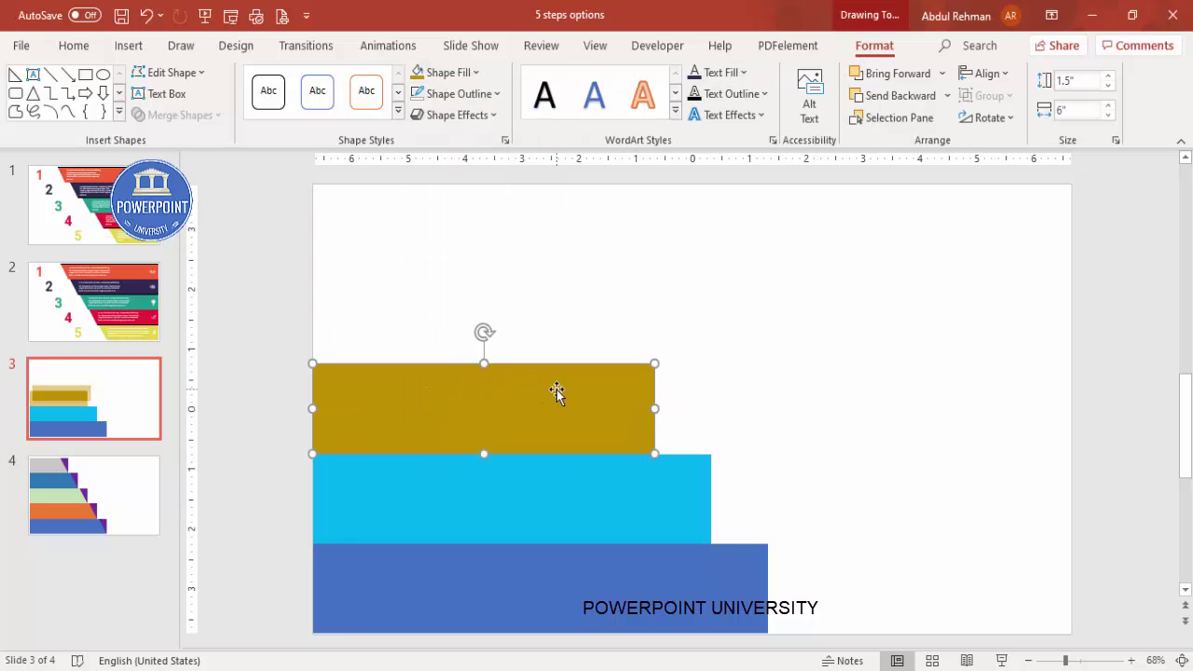
Step: Add a 5-inch dark green copy seated on the gold bar at the left
drag(557, 392, 593, 287)
click(1076, 114)
text(5)
click(743, 311)
click(514, 306)
click(447, 72)
click(549, 178)
drag(479, 288, 445, 302)
Step: Add a 4-inch dark blue copy at the top-left to finish the staircase
drag(540, 264, 530, 212)
click(449, 72)
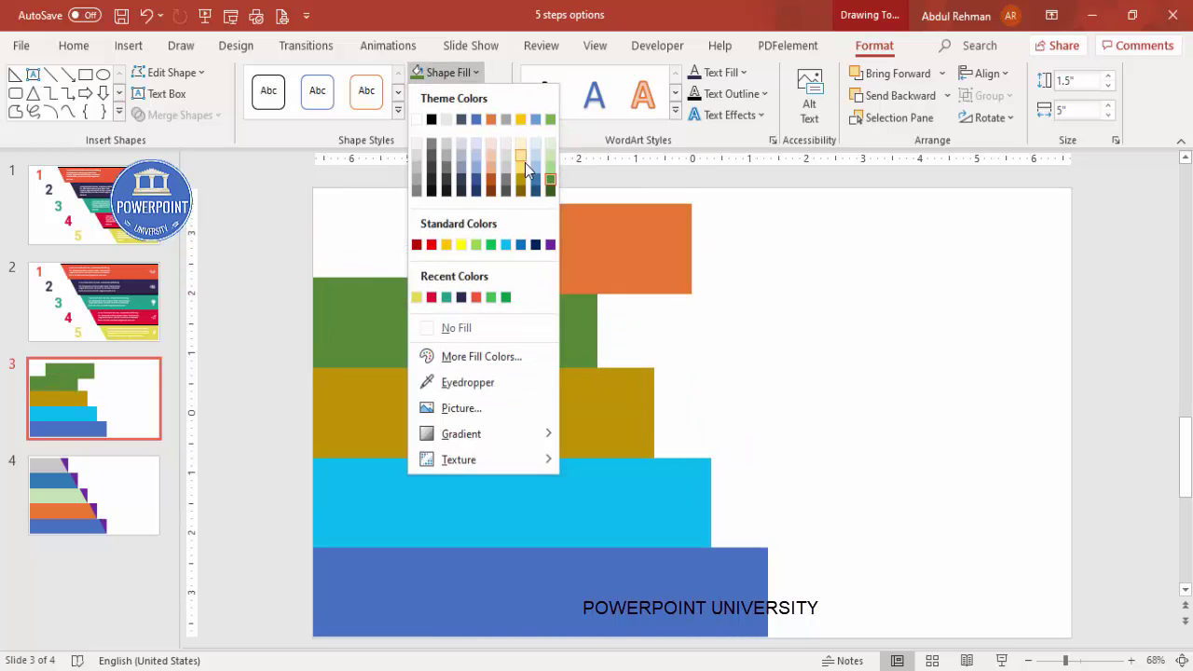
click(476, 180)
click(1081, 111)
text(4)
key(Return)
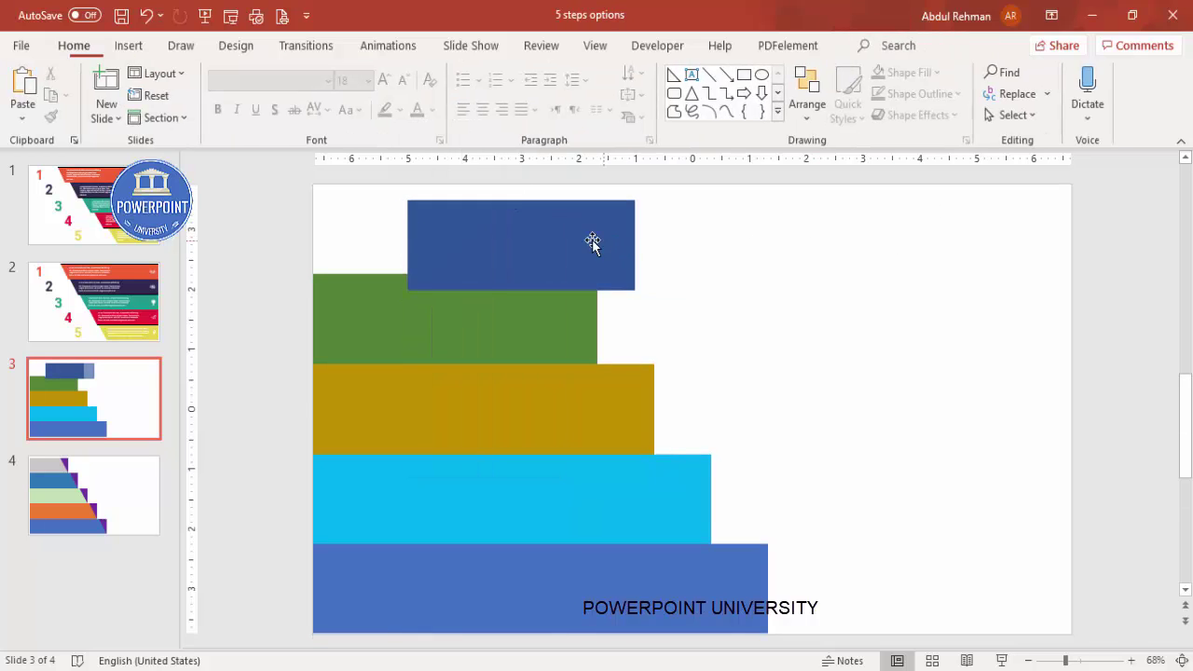
drag(543, 242, 458, 227)
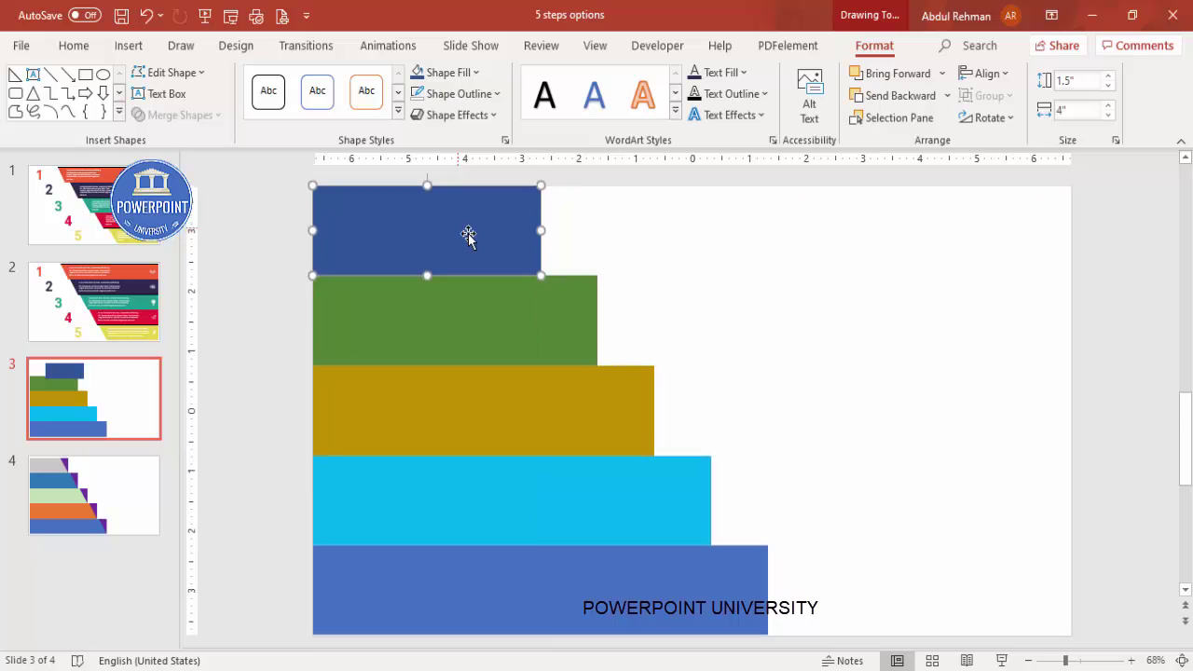
click(687, 299)
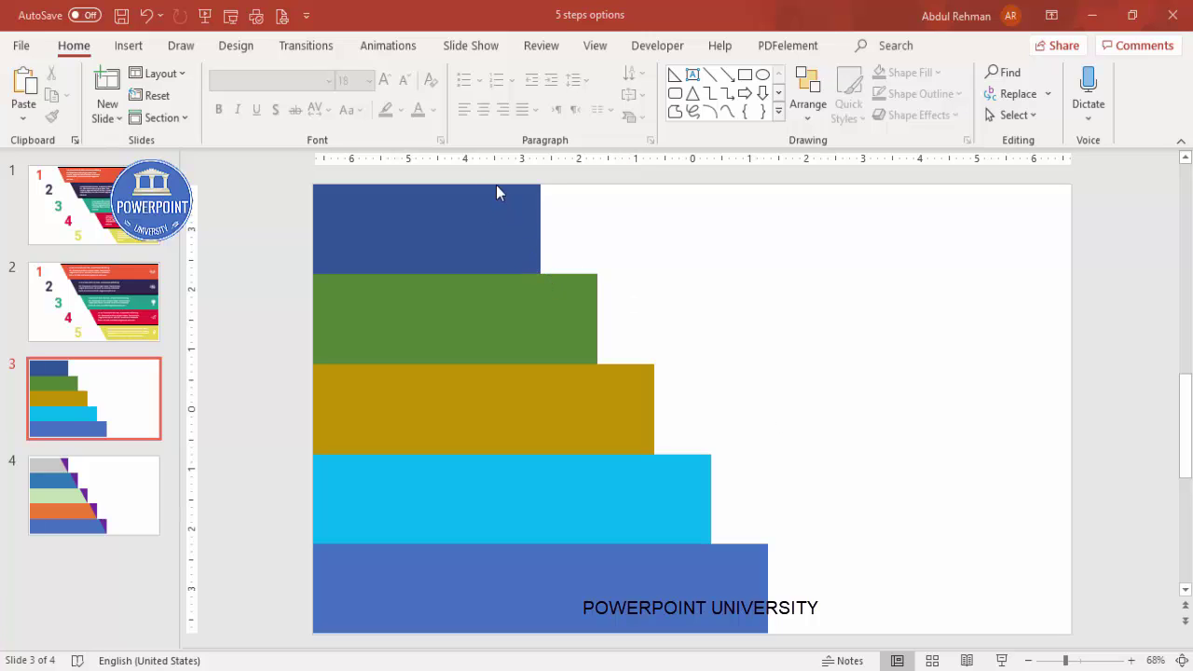
Step: Draw an outline-free purple right triangle at the top bar's right end
click(130, 48)
click(280, 93)
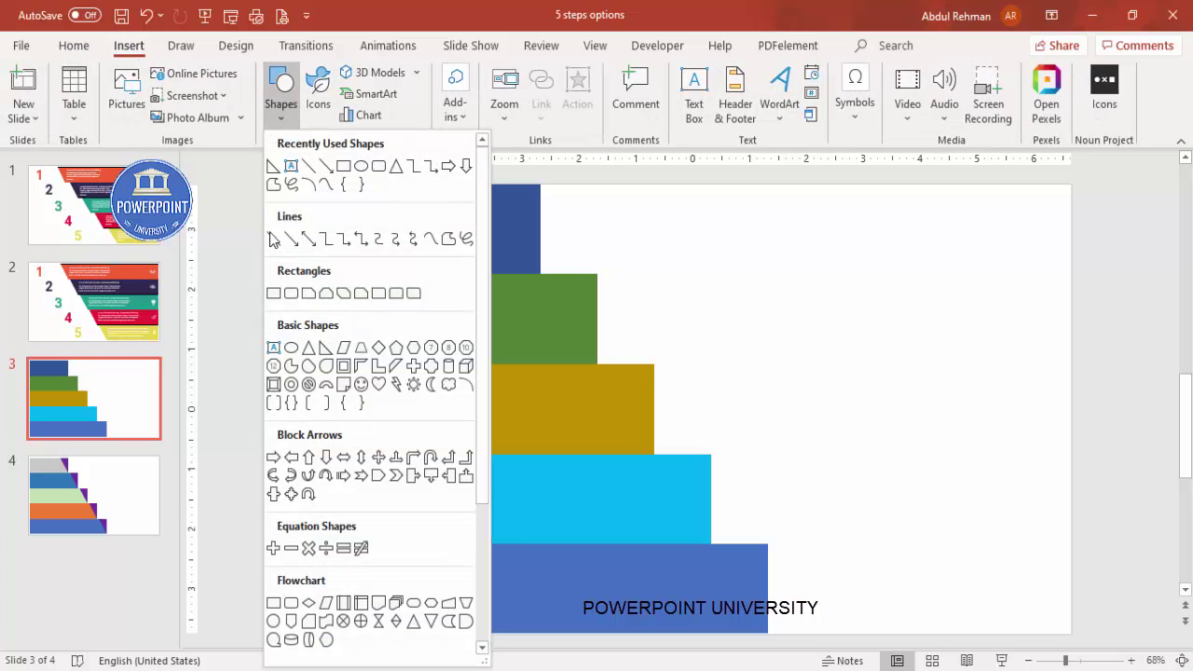
click(322, 350)
mouse_move(538, 271)
mouse_down()
mouse_move(514, 181)
mouse_move(500, 183)
mouse_up()
click(471, 94)
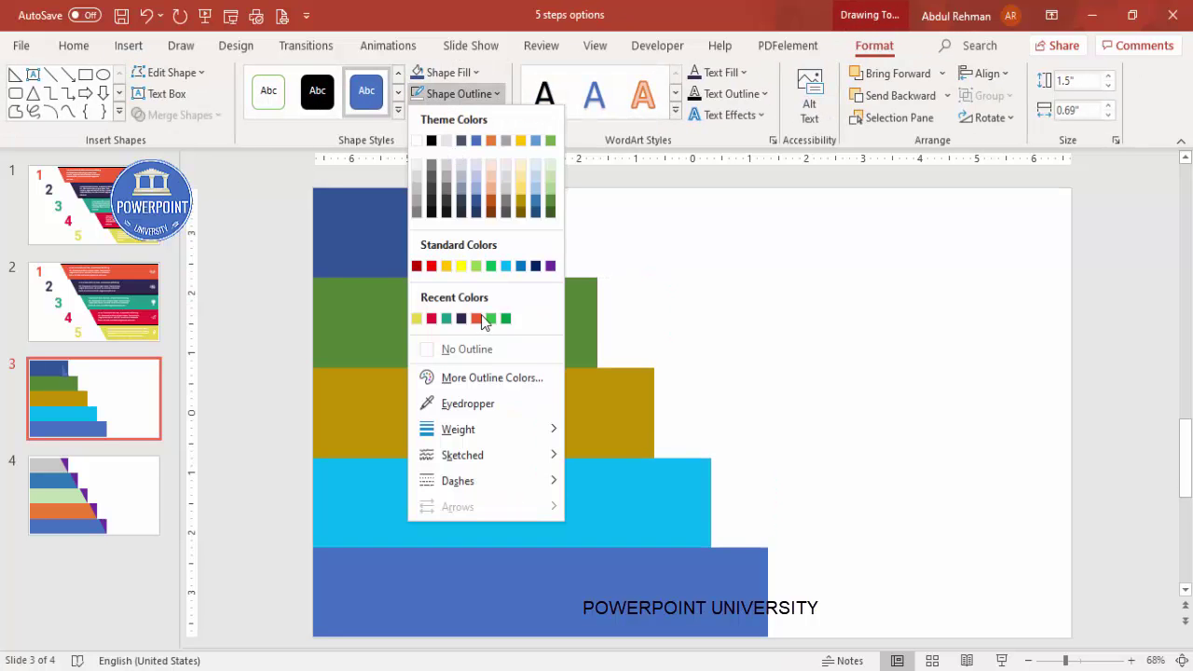
click(482, 345)
click(446, 72)
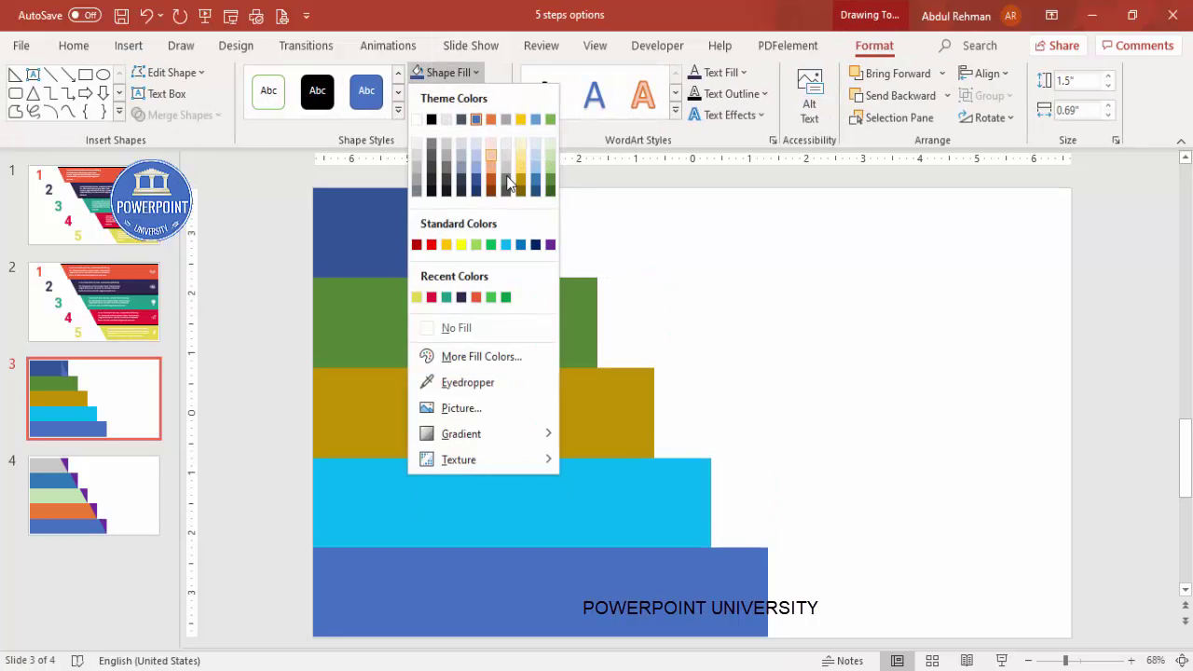
click(551, 245)
Step: Flip the purple triangle horizontally and vertically to form a slanted tip
click(1006, 116)
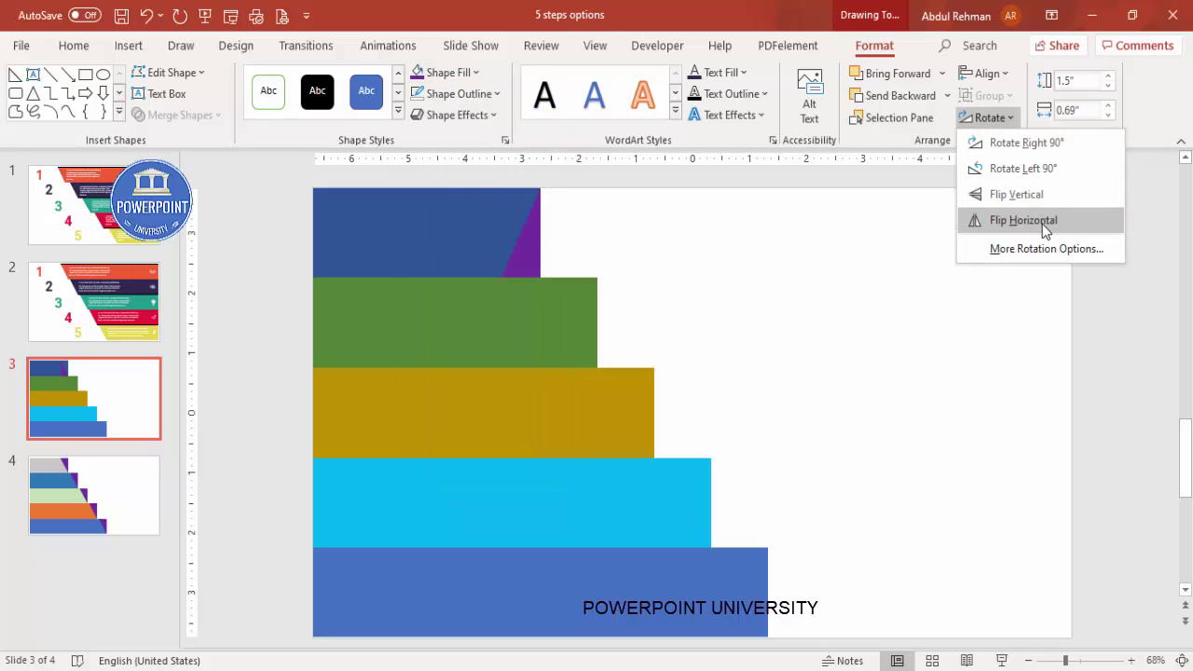
click(1042, 224)
click(988, 117)
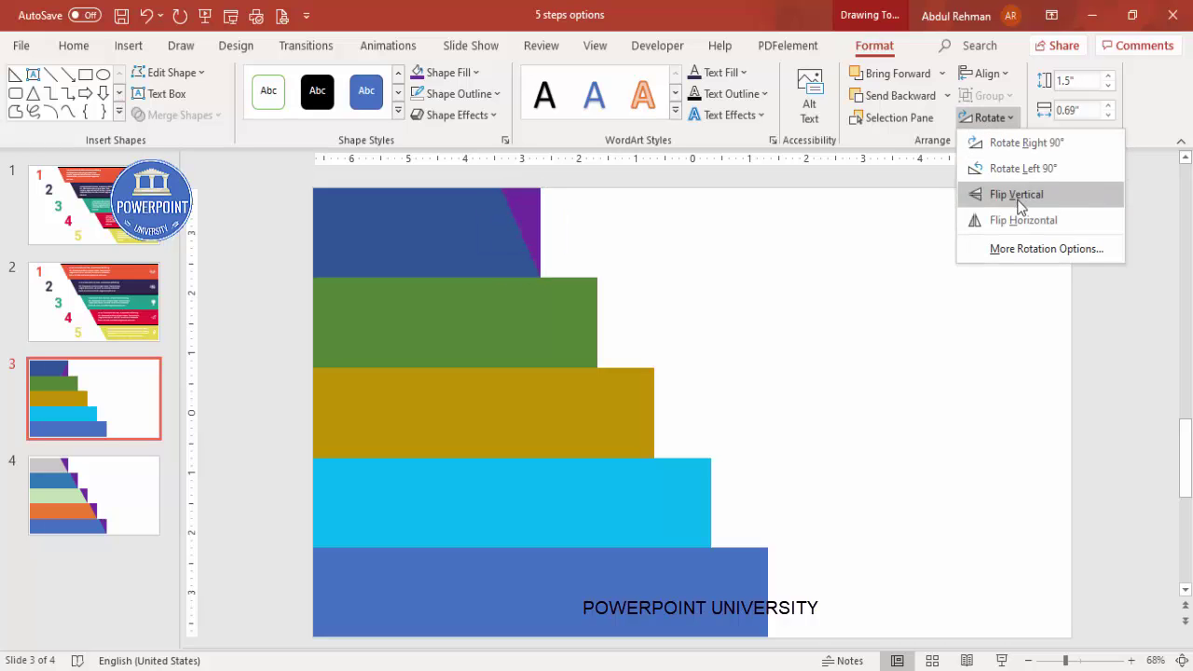
click(1016, 196)
click(634, 242)
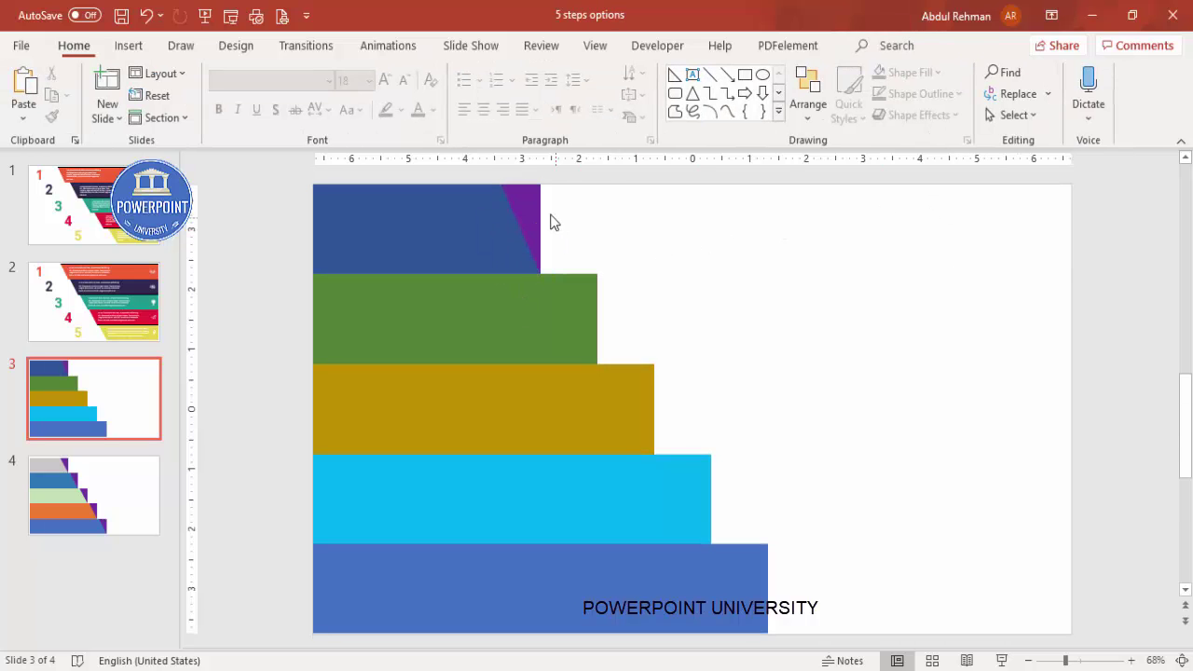
click(536, 210)
Step: Copy the triangle onto the green, gold, cyan and bottom bars' ends, then select the top bar with its triangle
key(ctrl+d)
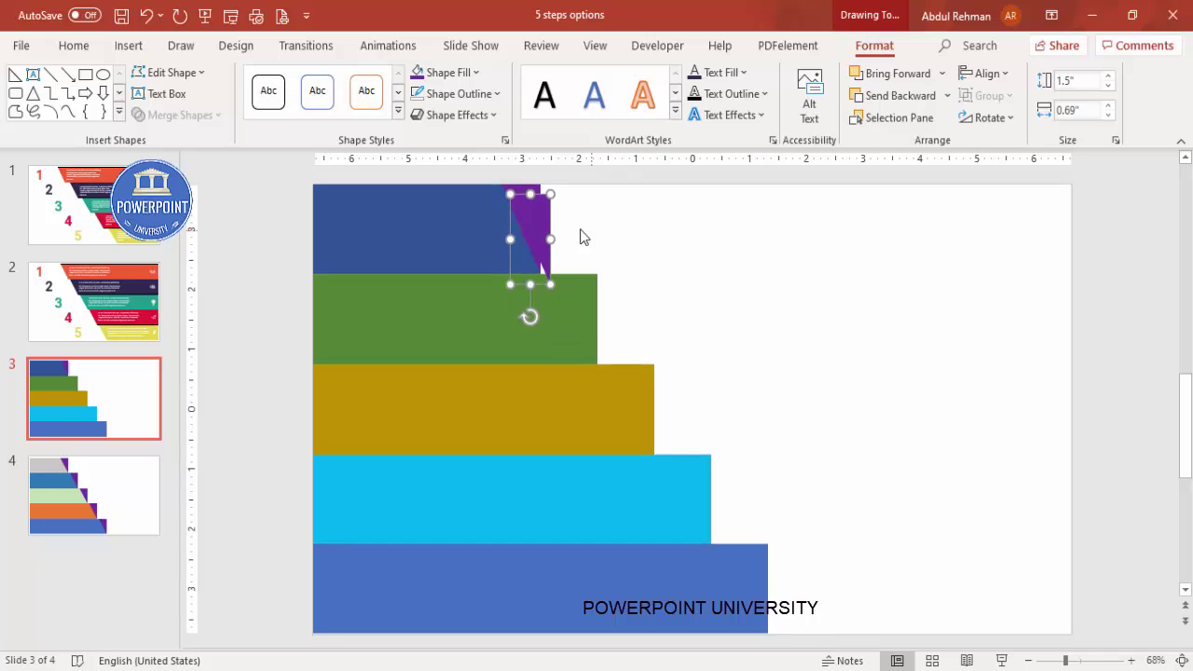
drag(541, 217, 590, 298)
key(ctrl+d)
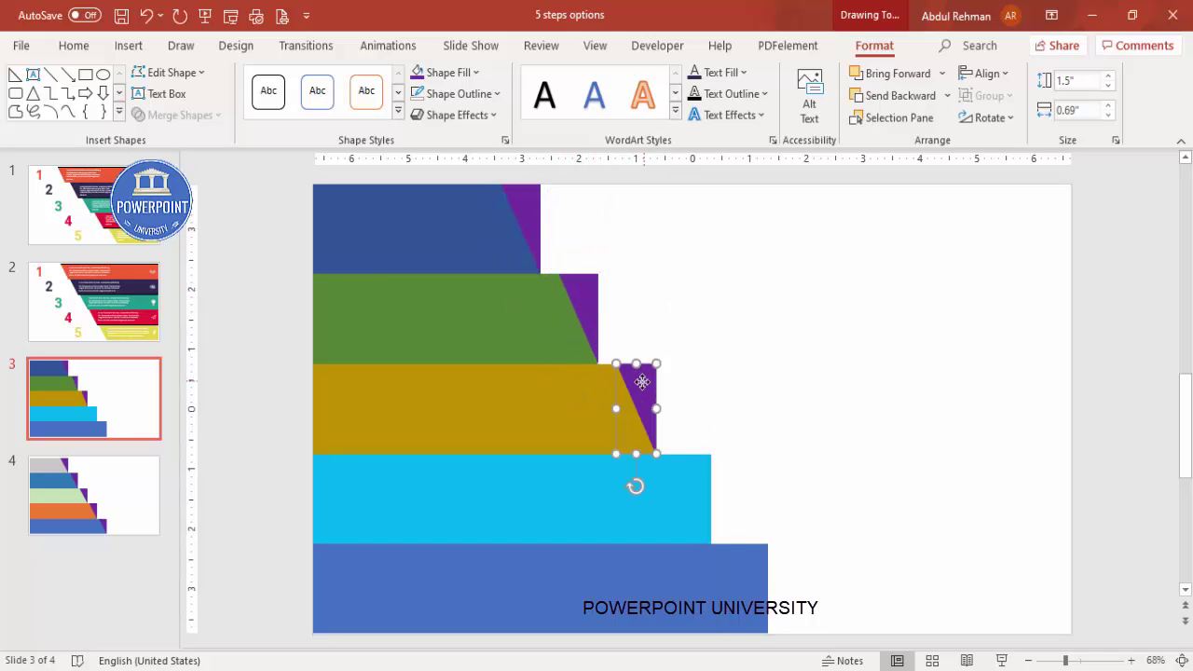
key(ctrl+d)
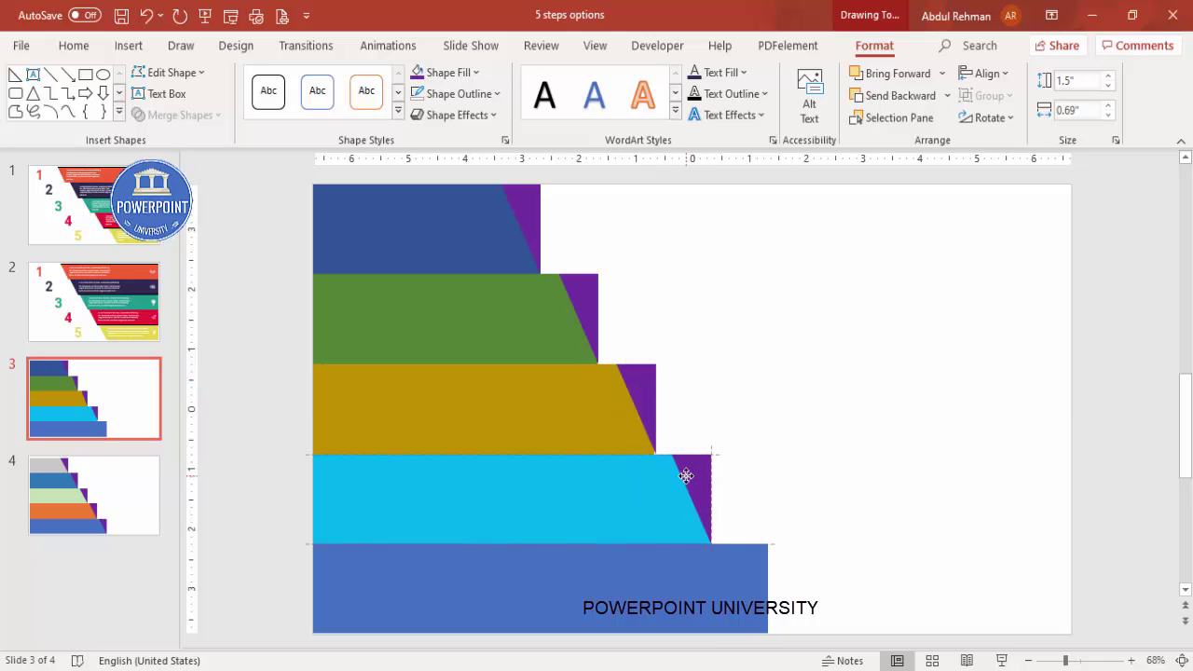
drag(687, 475, 685, 475)
key(ctrl+d)
drag(753, 572, 753, 576)
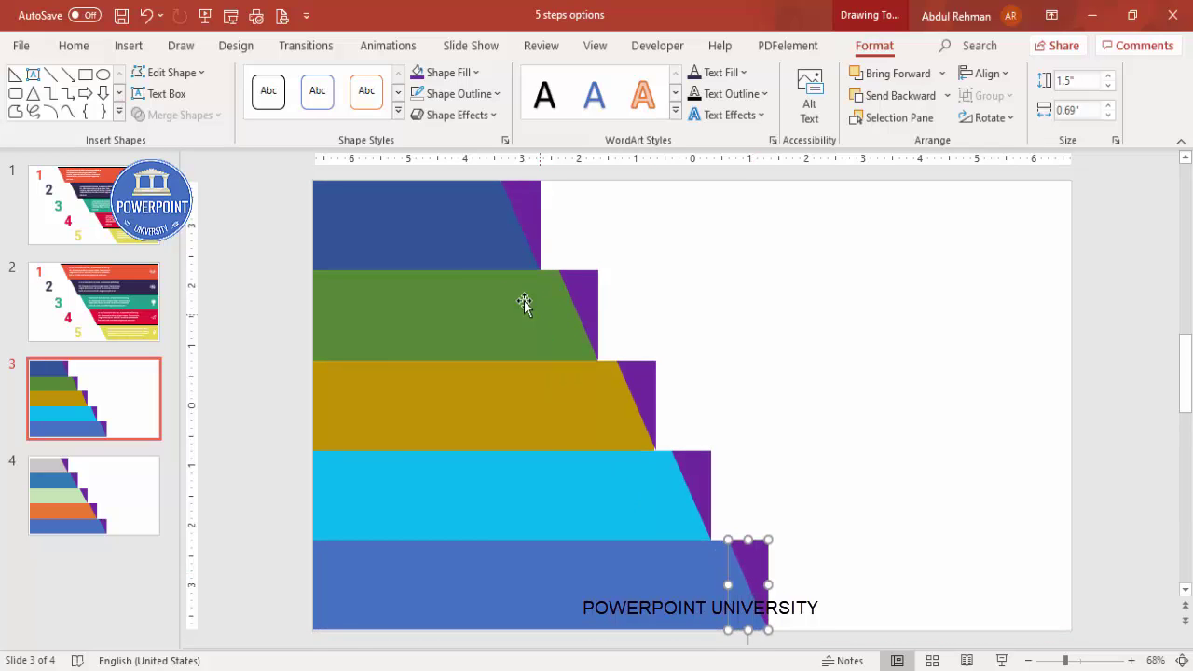
click(447, 240)
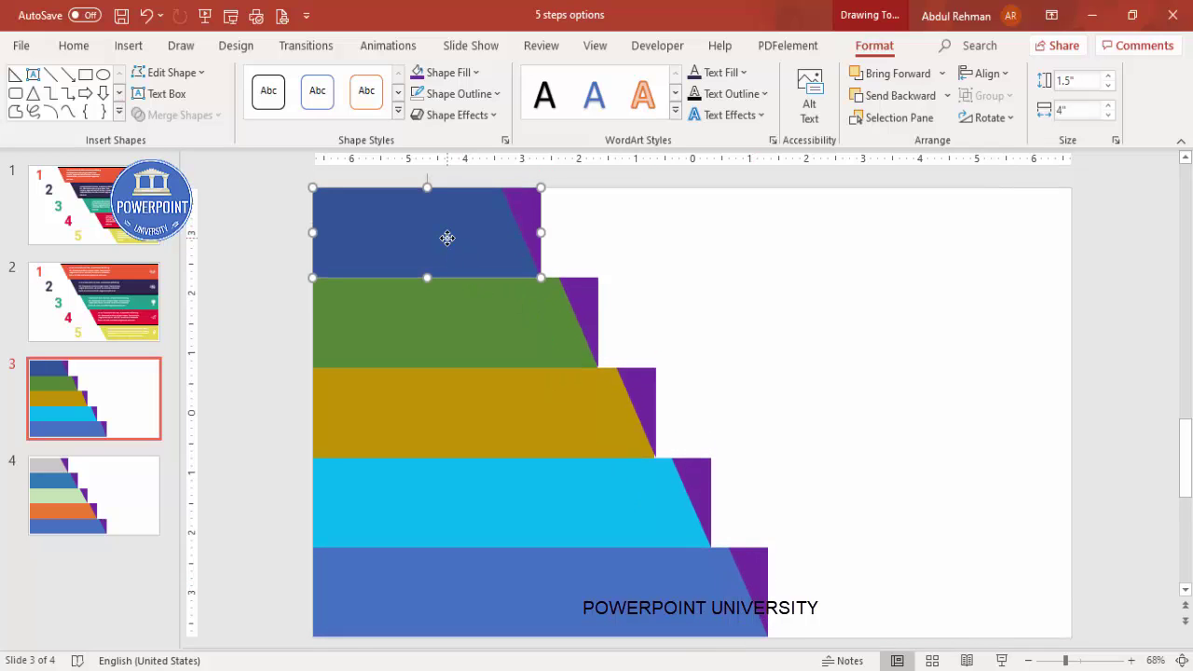
shift+click(532, 208)
Step: Subtract the purple triangles from the top, green and gold bars
click(198, 115)
click(191, 244)
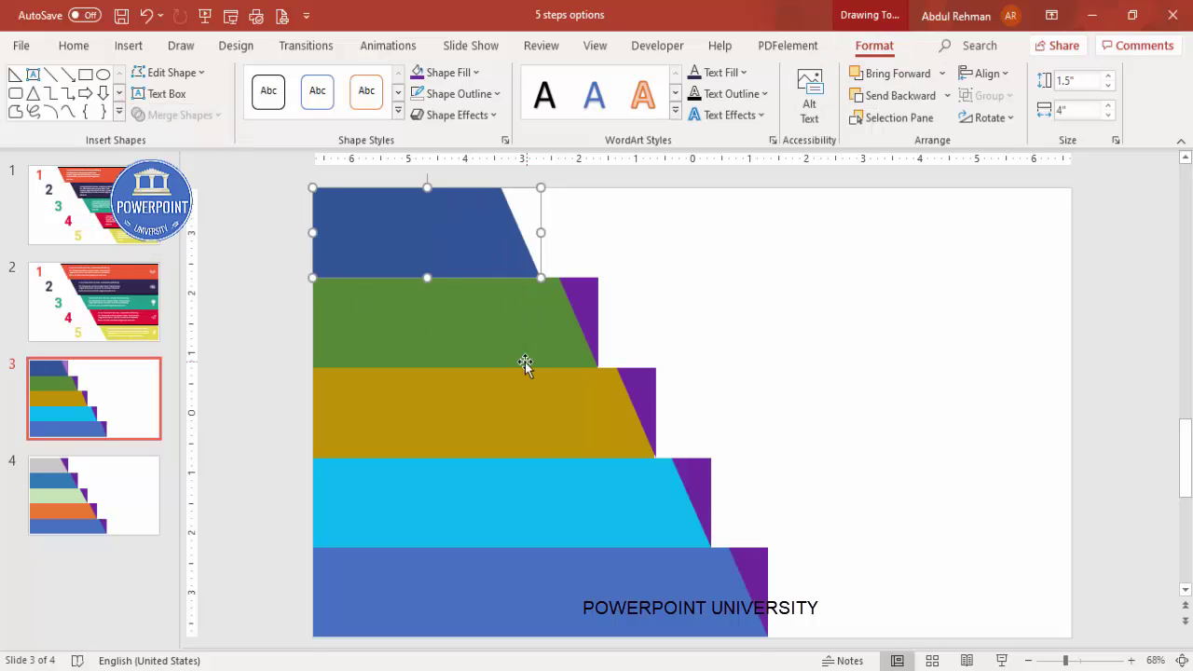
click(510, 341)
shift+click(589, 300)
click(214, 115)
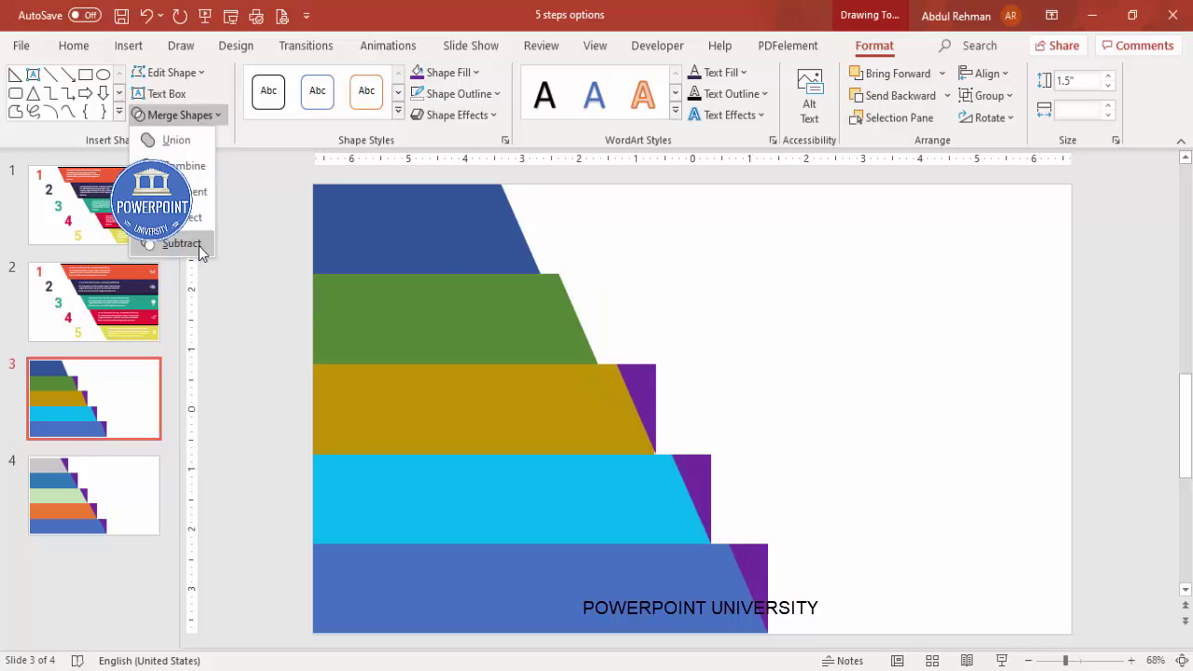
click(196, 243)
click(554, 412)
shift+click(643, 395)
click(197, 116)
click(194, 243)
Step: Subtract the purple triangles from the cyan and bottom bars, then select the top bar
click(662, 498)
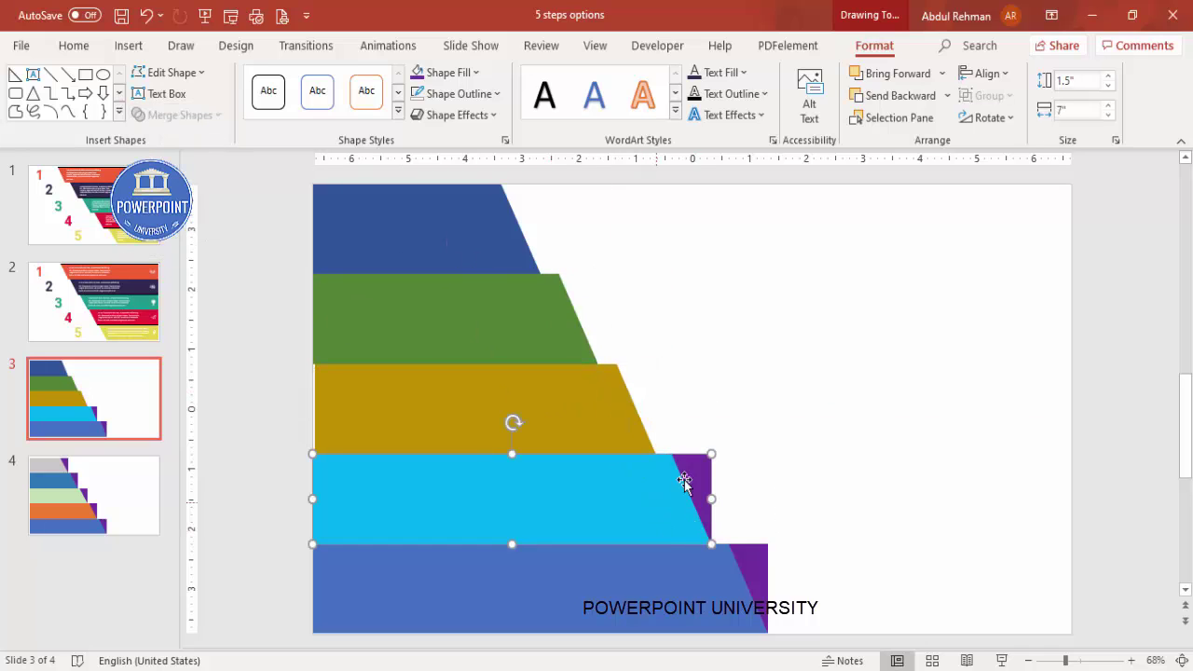
shift+click(694, 475)
click(198, 115)
click(196, 244)
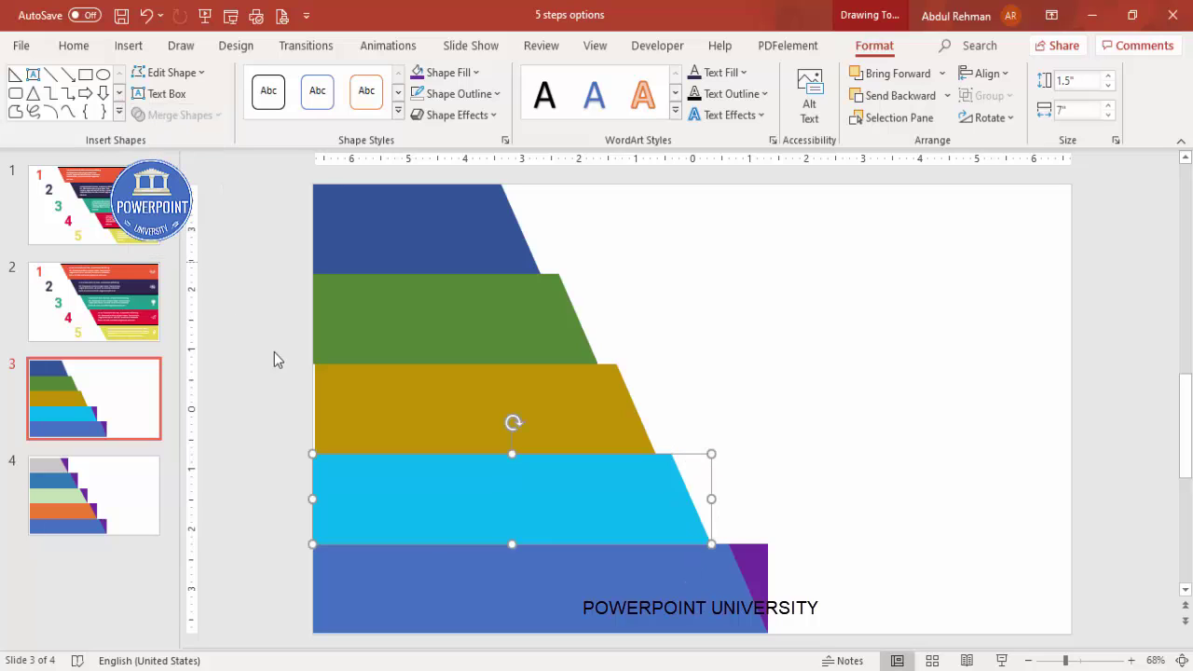
click(717, 573)
shift+click(741, 556)
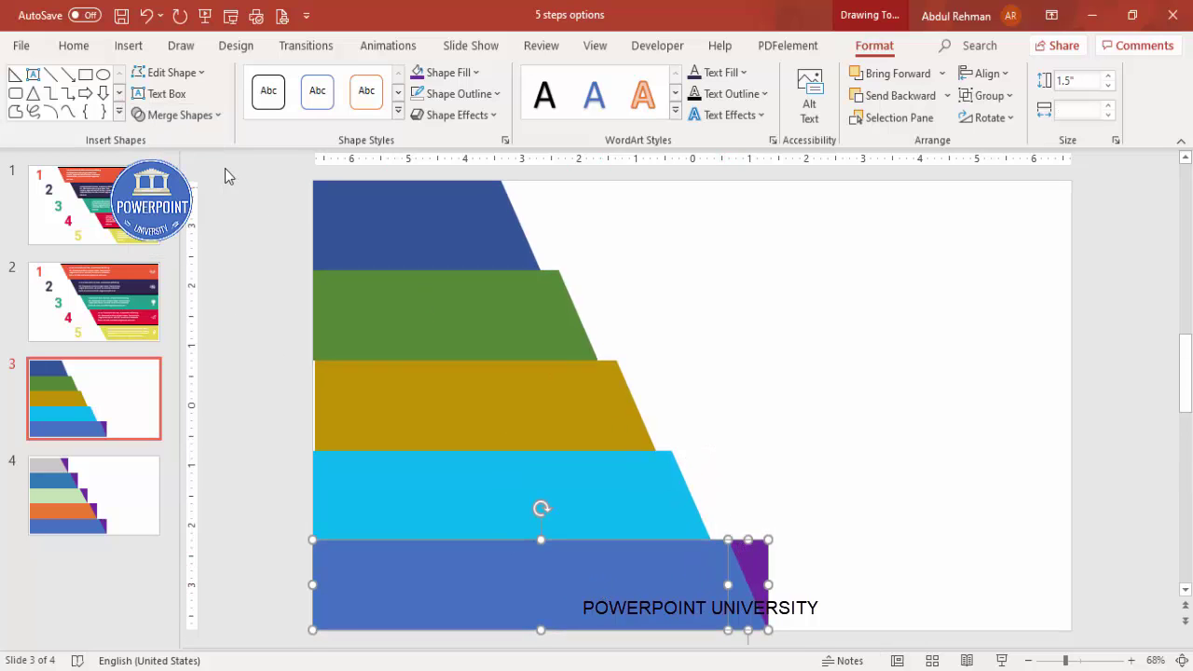
click(197, 121)
click(198, 244)
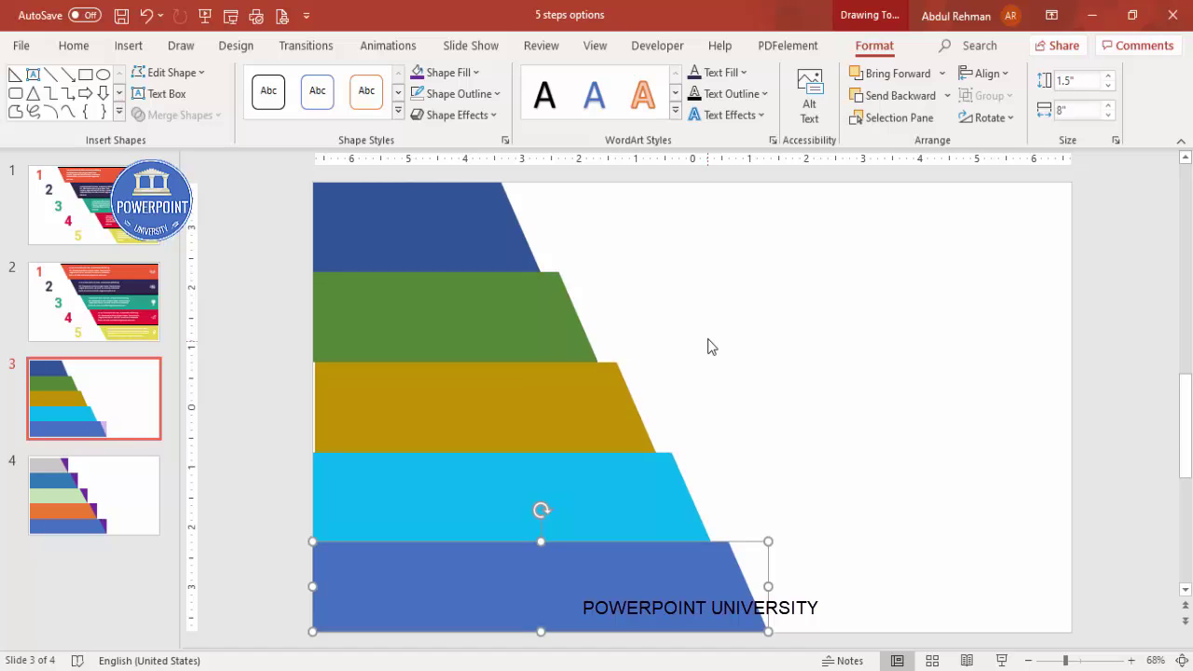
click(350, 413)
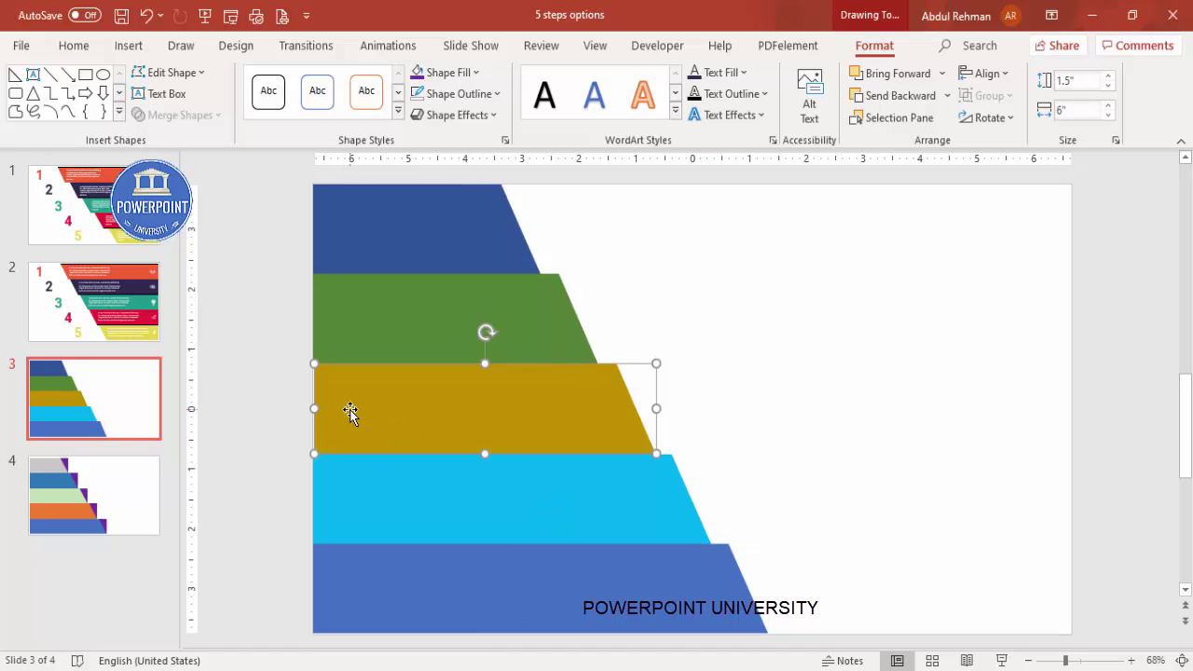
click(388, 405)
click(733, 383)
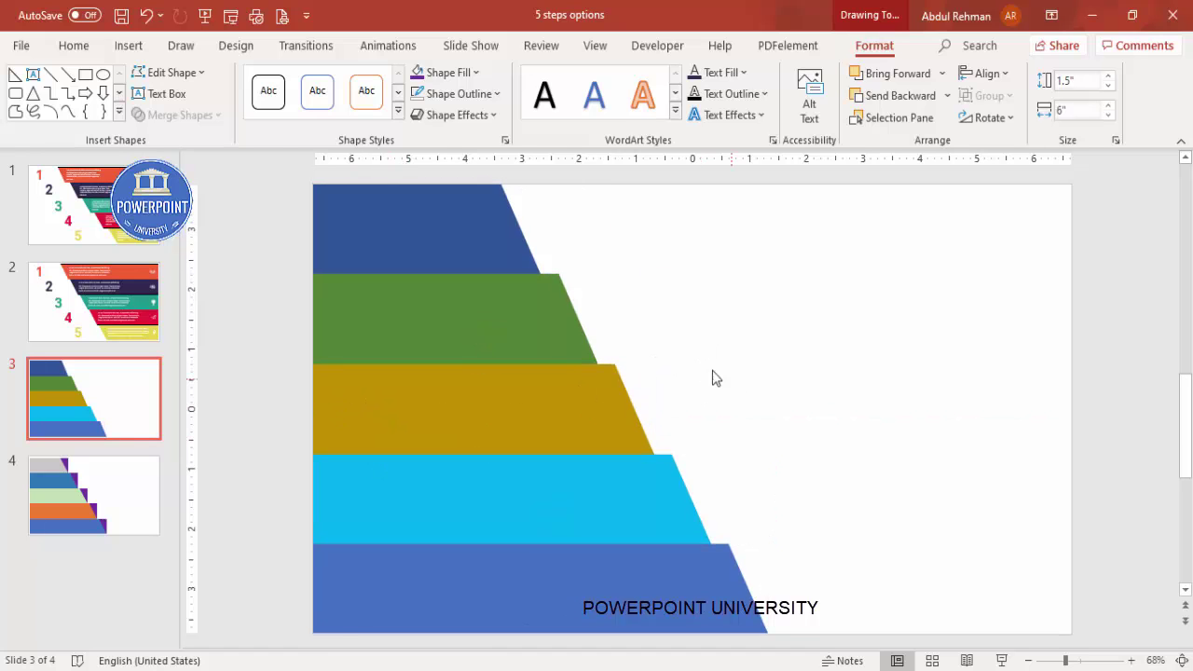
click(429, 227)
Step: Apply an Offset: Bottom Right shadow to the top bar with 20% transparency, 103% size, 14 pt blur
right_click(433, 244)
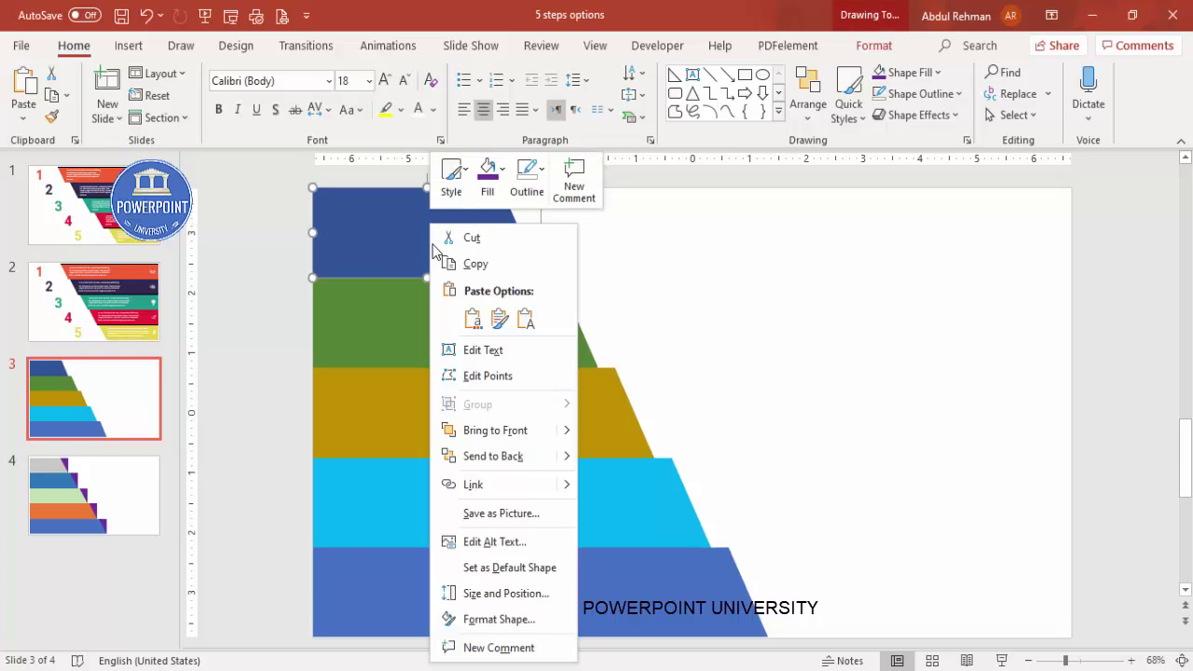
click(532, 621)
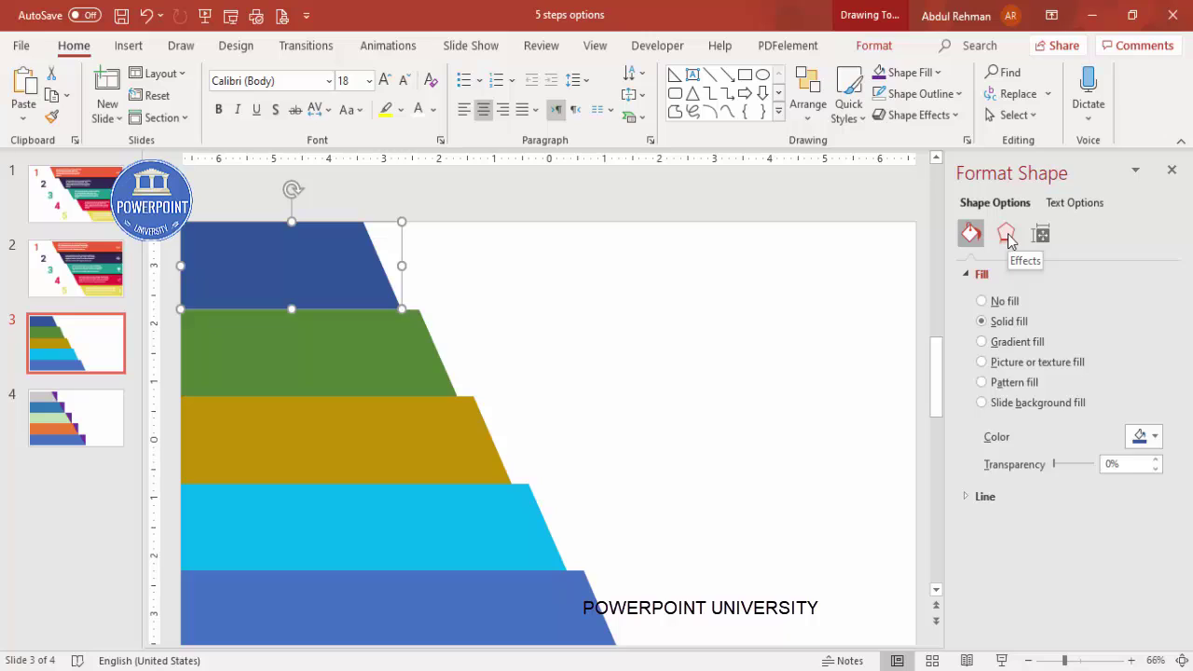
click(1006, 235)
click(1153, 299)
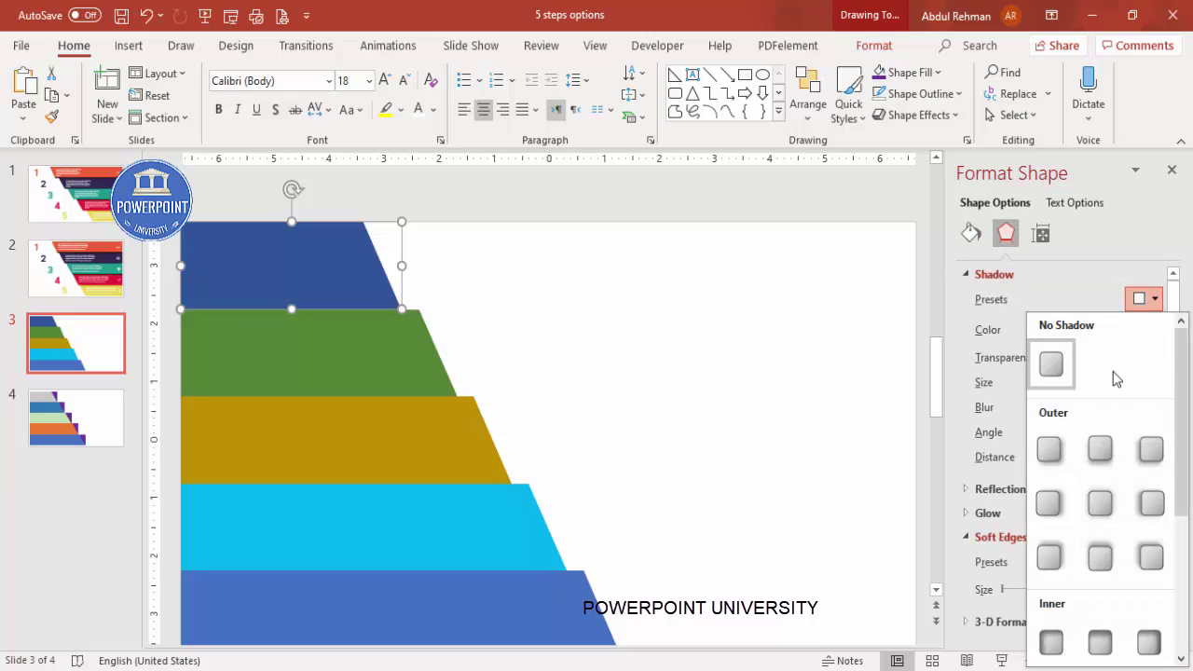
click(1051, 451)
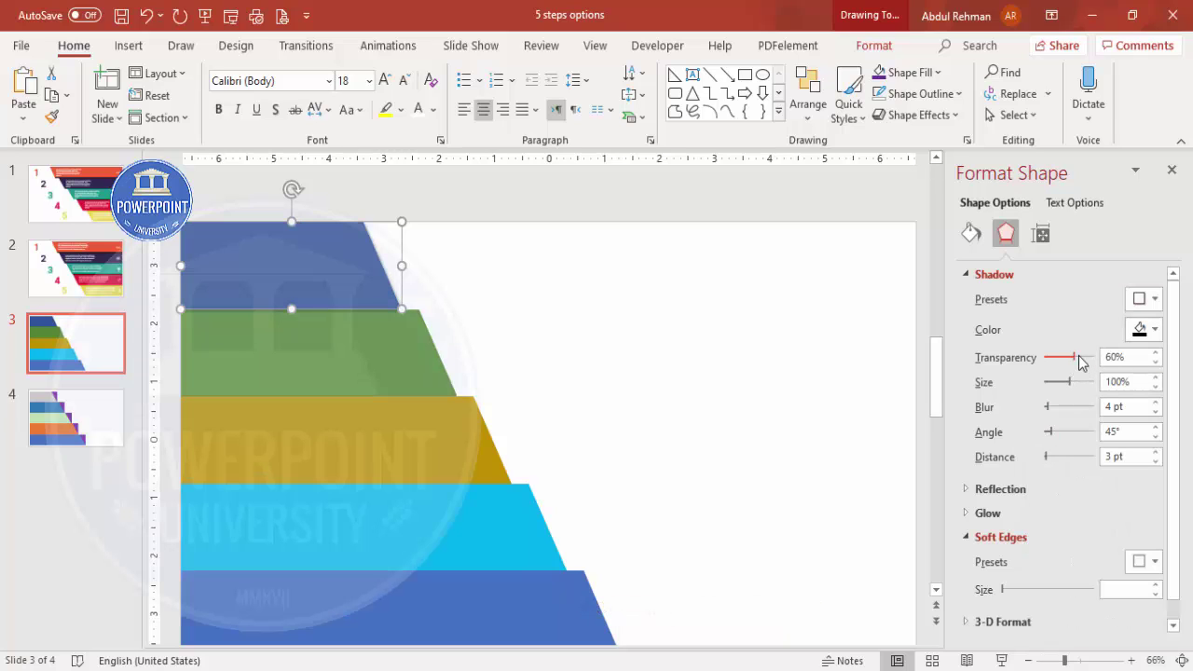
drag(1074, 362, 1054, 411)
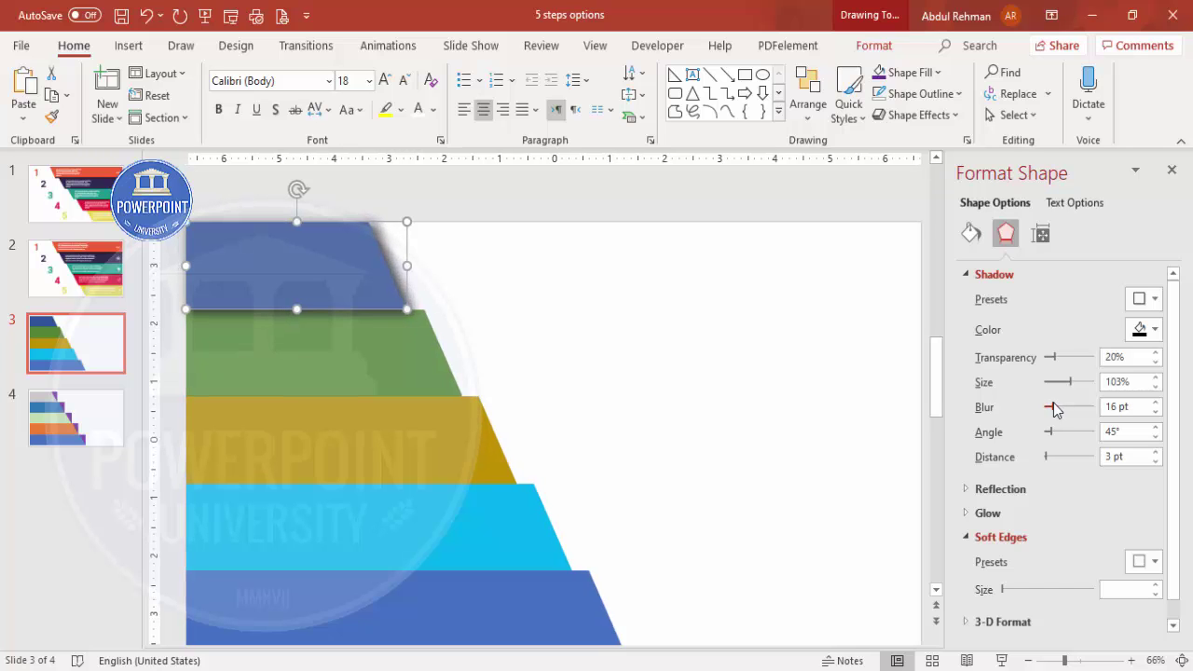
scroll(738, 382, down, 1)
click(687, 360)
Step: Copy the top bar's dark blue shadowed style onto the green, gold, cyan and bottom bars
click(316, 237)
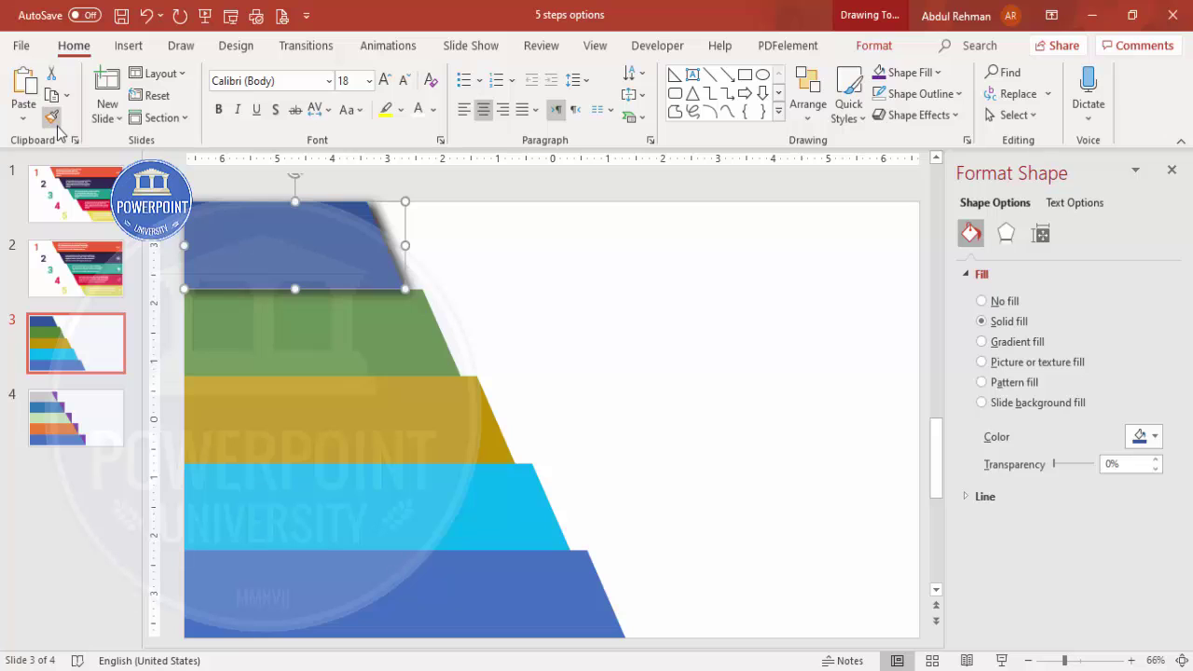
double_click(53, 119)
click(338, 346)
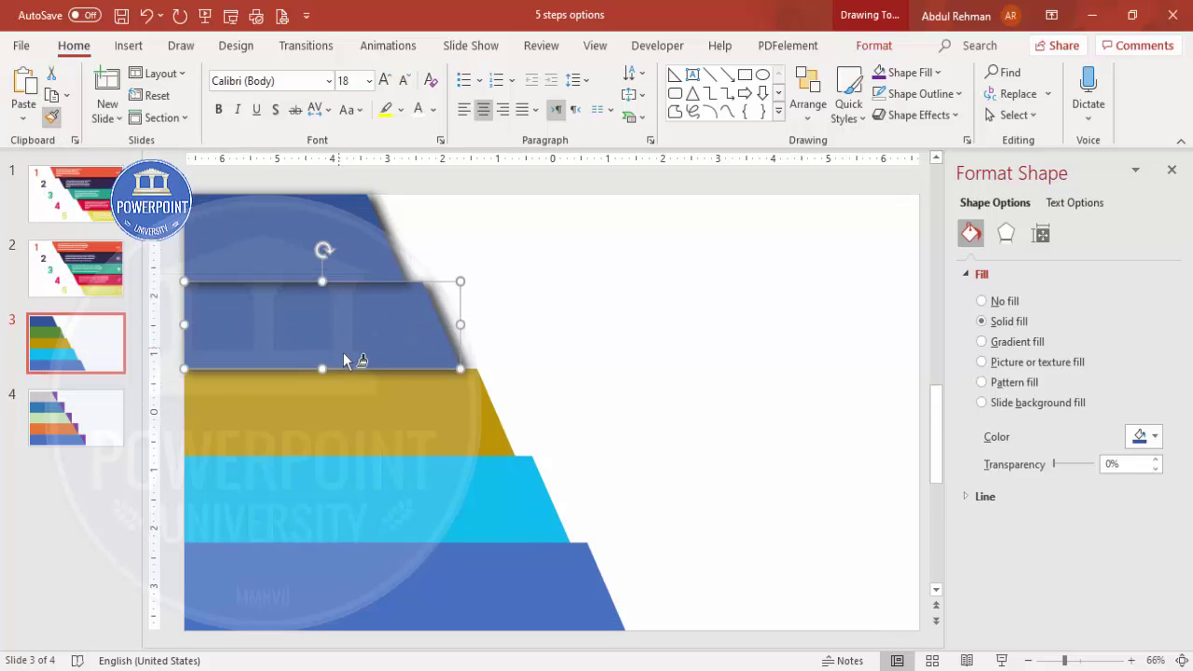
scroll(420, 401, down, 1)
click(430, 408)
click(475, 486)
click(550, 570)
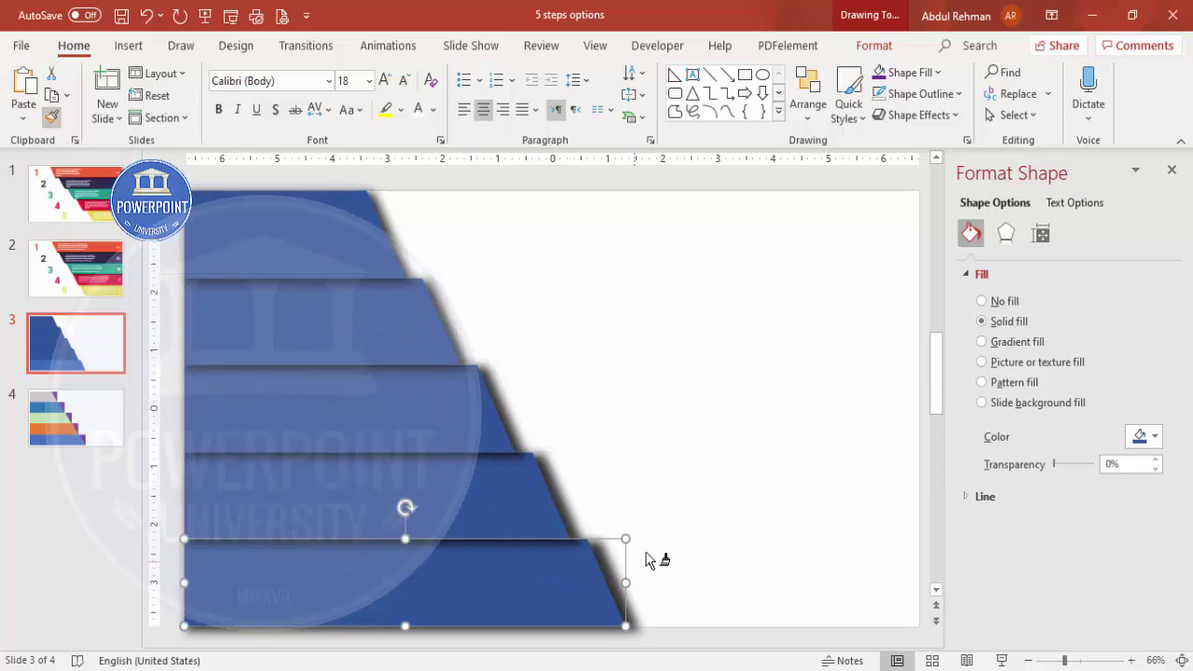
click(650, 539)
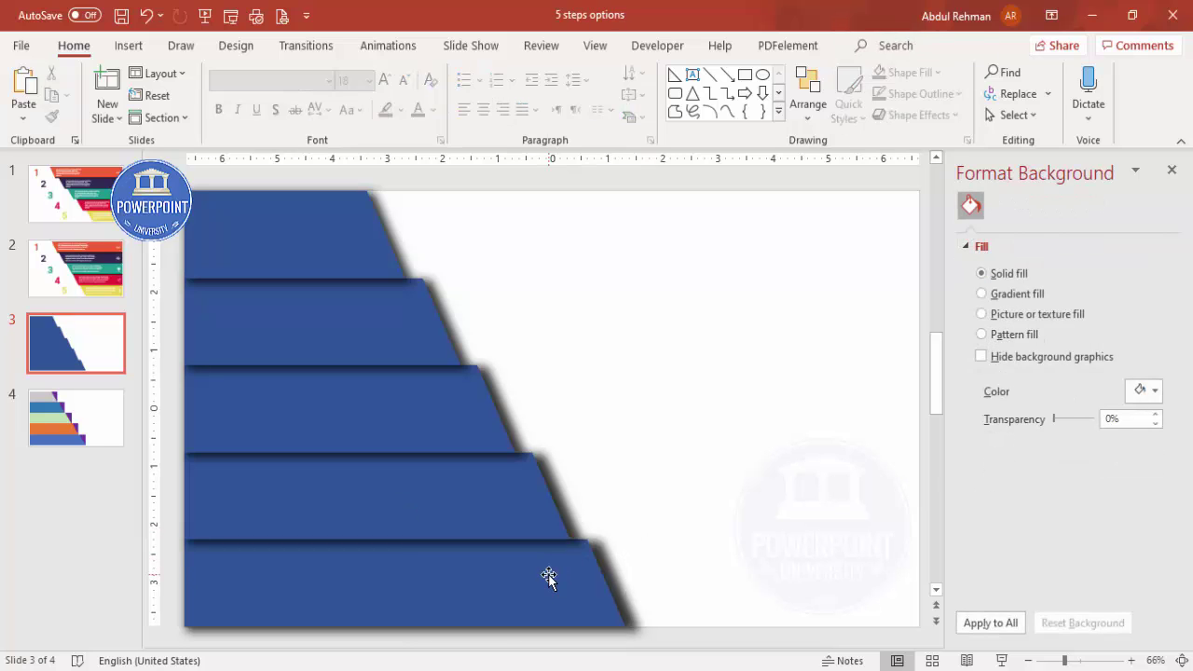
Step: Send the bottom, fourth and second bars to the back in turn
click(548, 574)
click(874, 45)
click(947, 95)
click(910, 146)
click(435, 501)
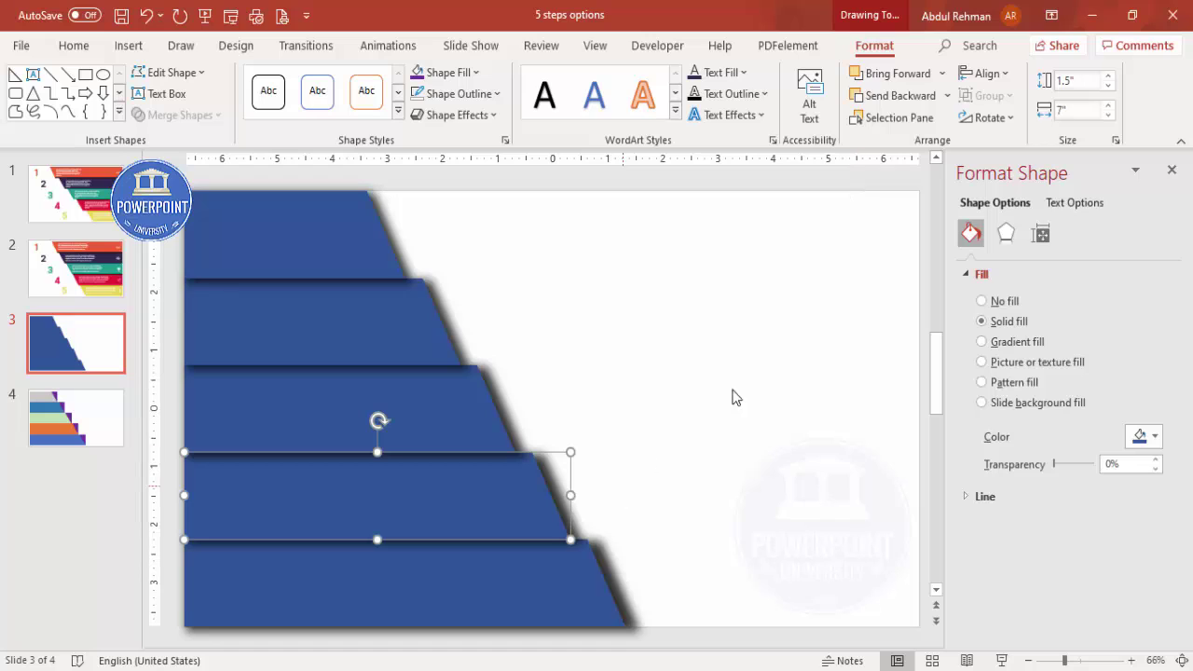
click(947, 95)
click(909, 147)
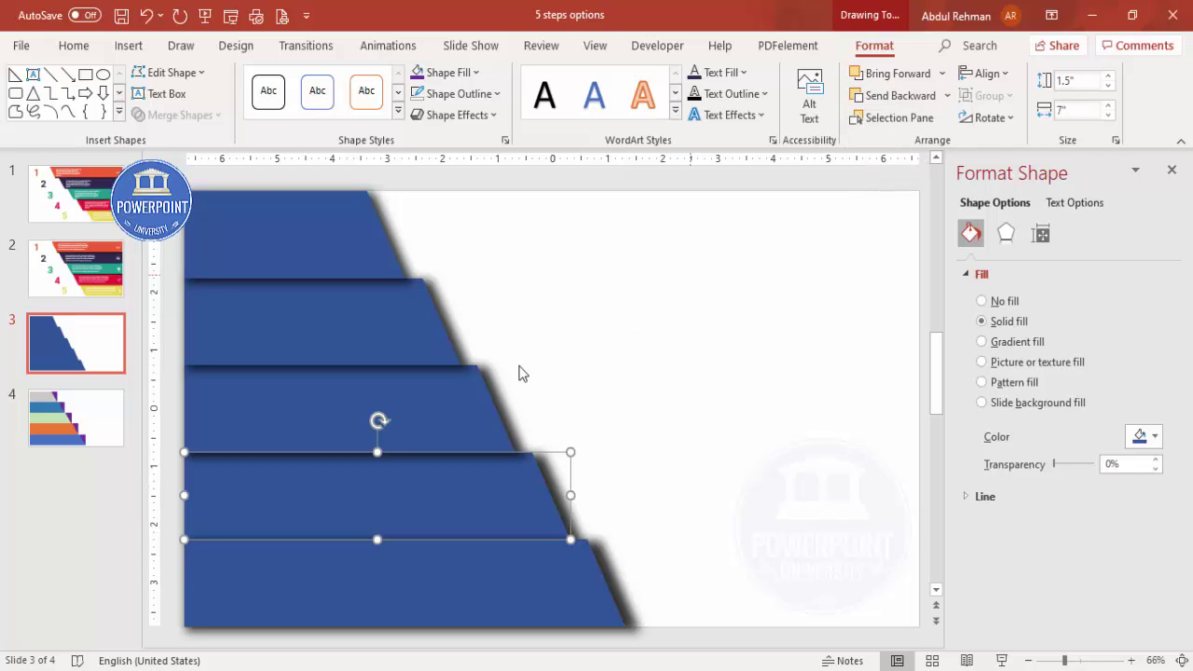
click(387, 305)
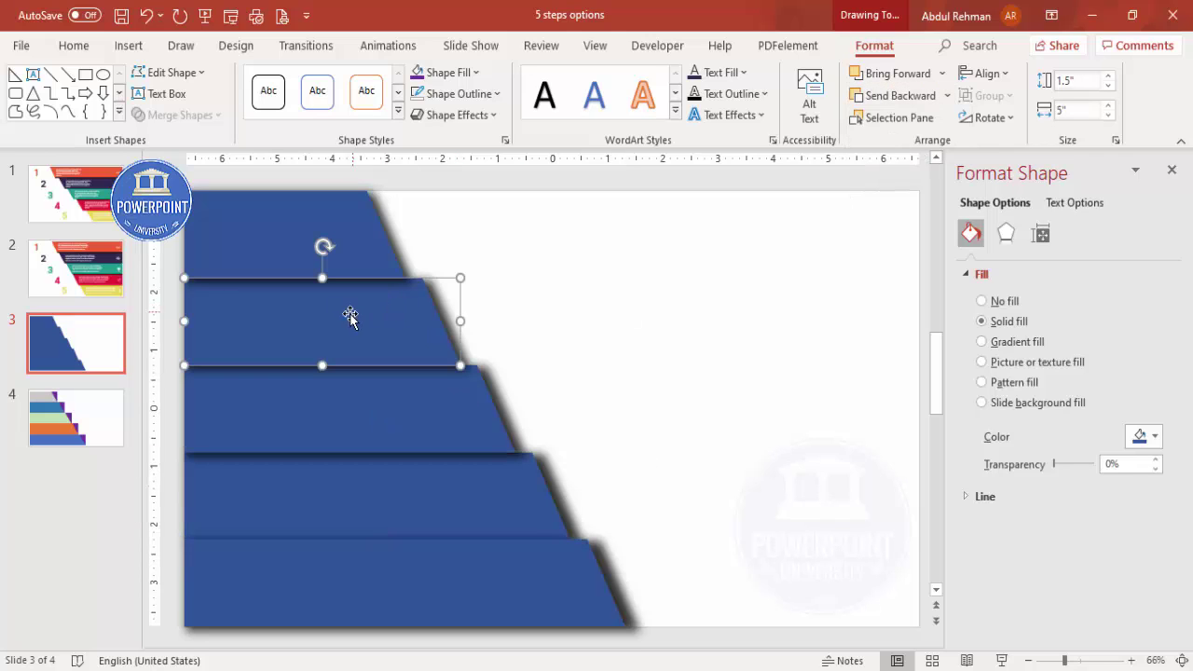
click(947, 95)
click(919, 146)
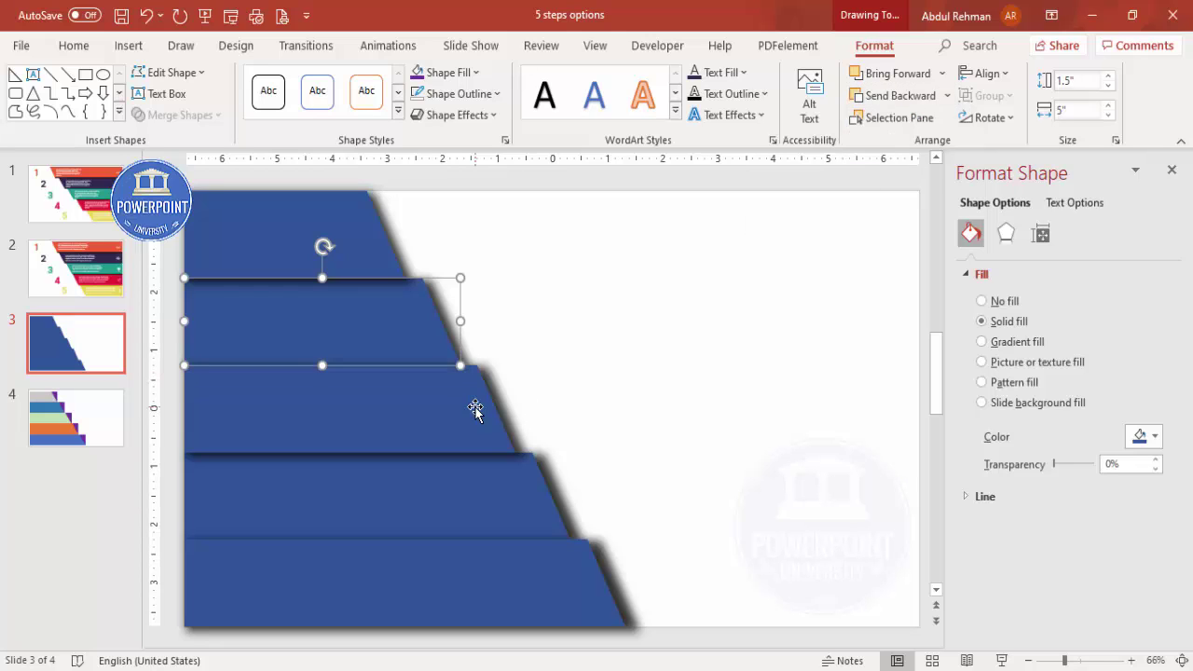
Step: Send the third, fourth and bottom bars to the back so each shadow falls on the bar below
click(475, 408)
click(947, 95)
click(914, 146)
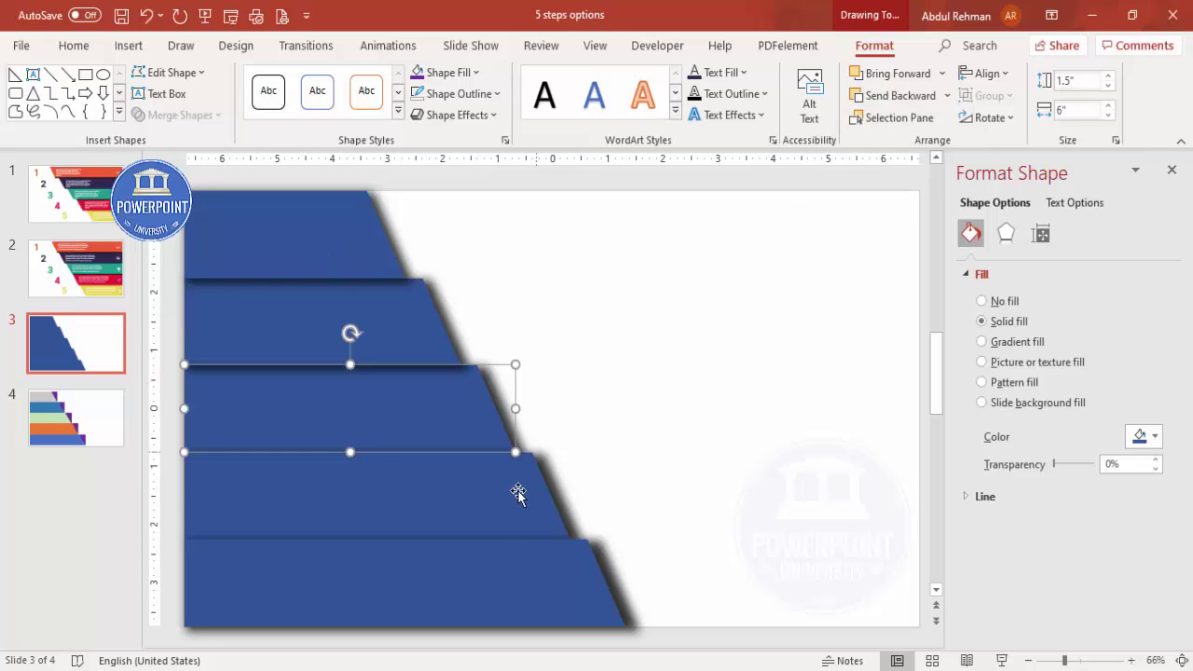
click(522, 485)
click(947, 95)
click(913, 146)
click(597, 568)
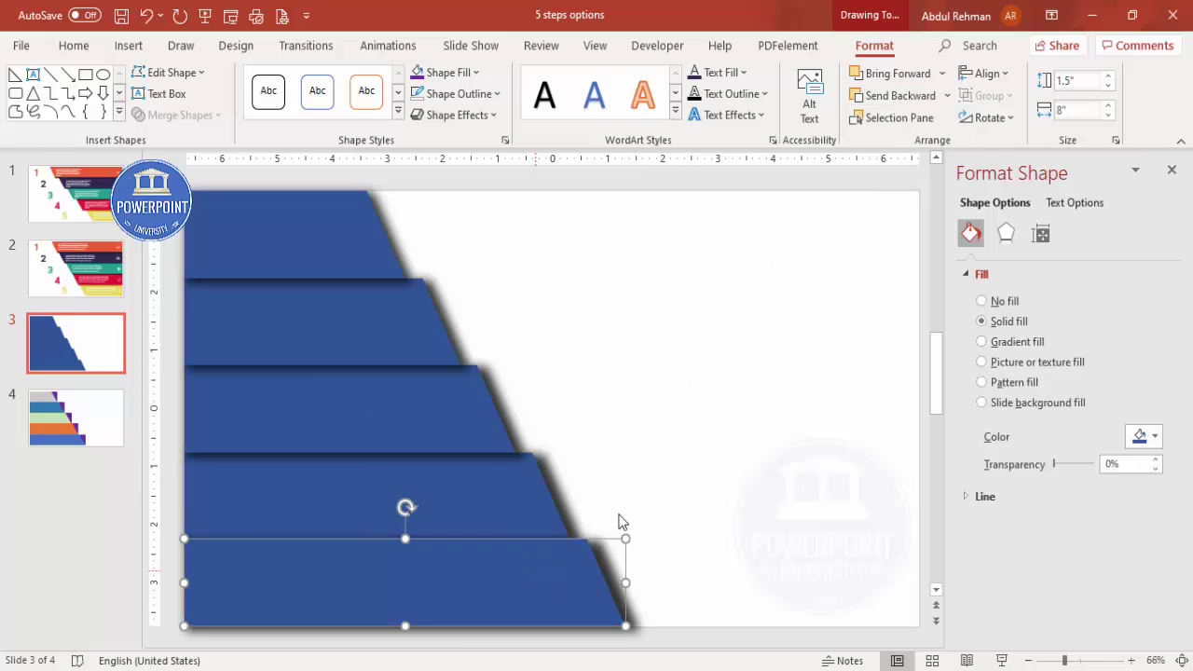
click(947, 95)
click(894, 147)
click(786, 315)
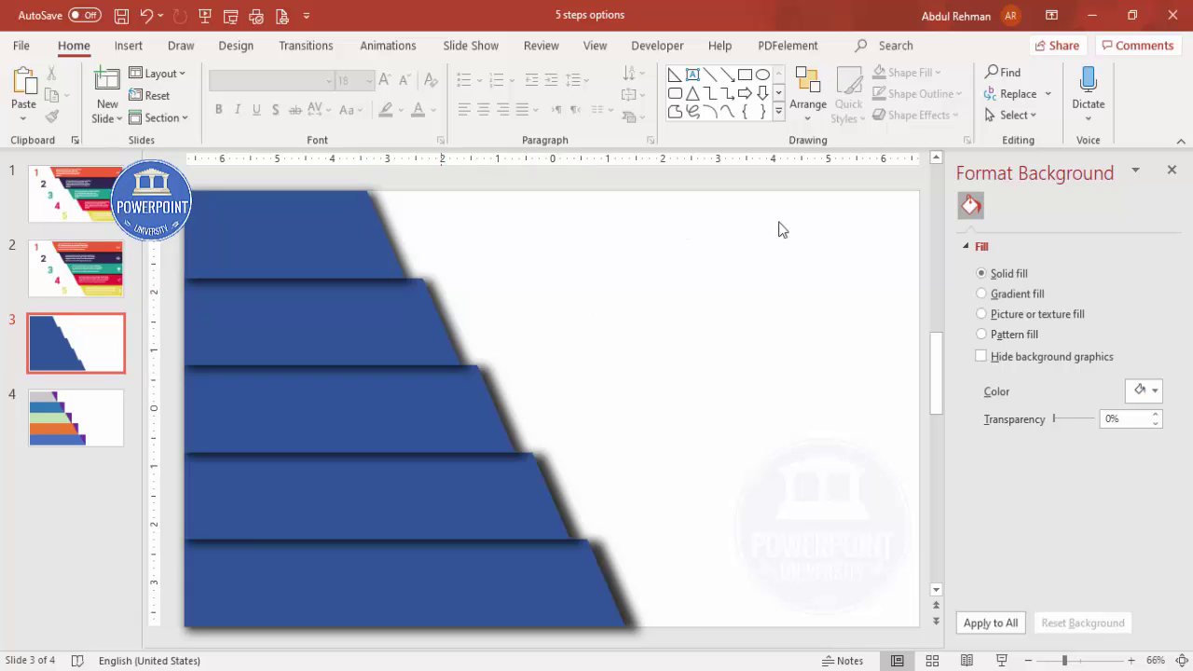
Step: Draw a wide light-blue rectangle with no outline across the top of the slide
click(129, 44)
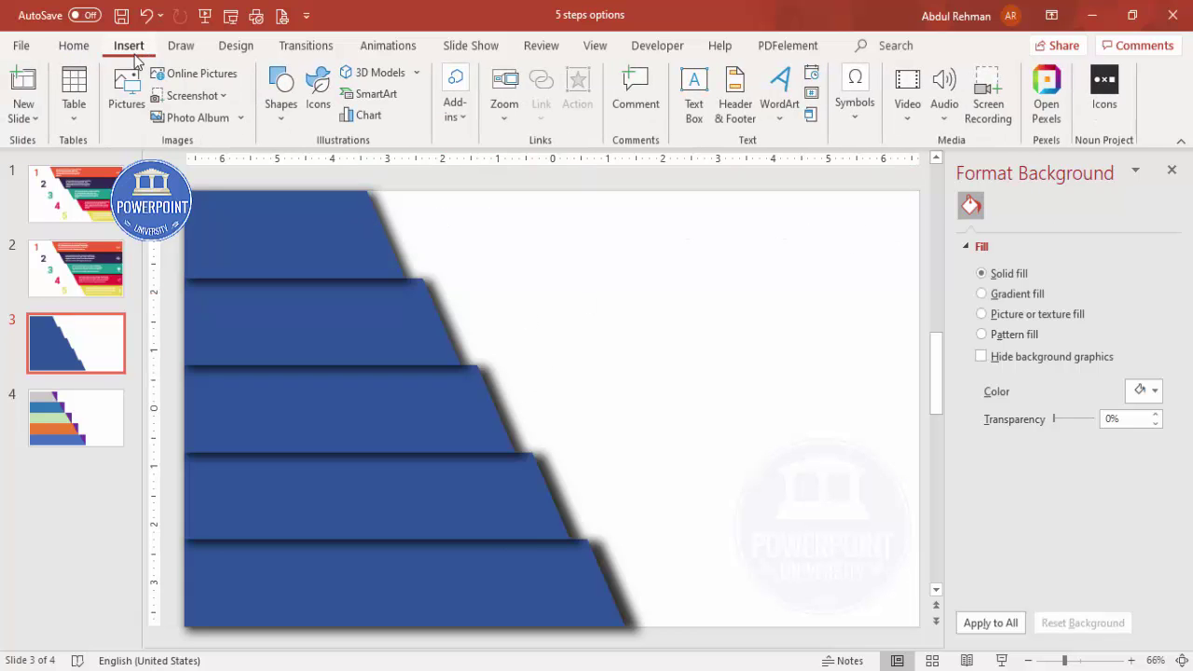
click(276, 103)
click(273, 292)
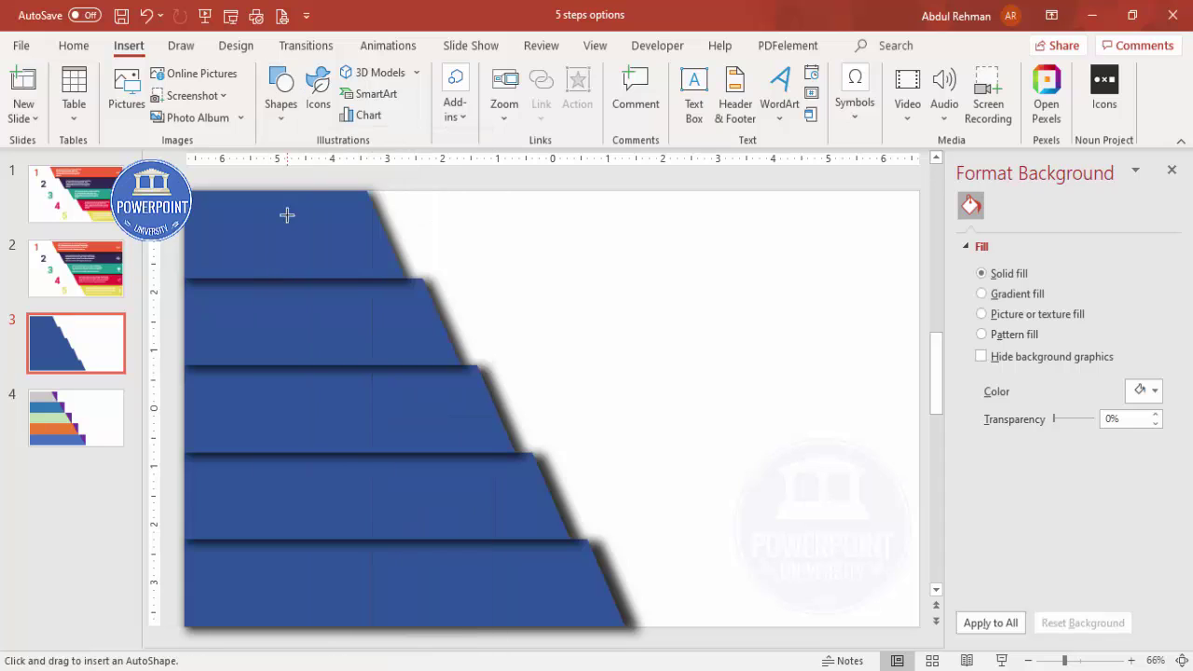
drag(247, 191, 919, 279)
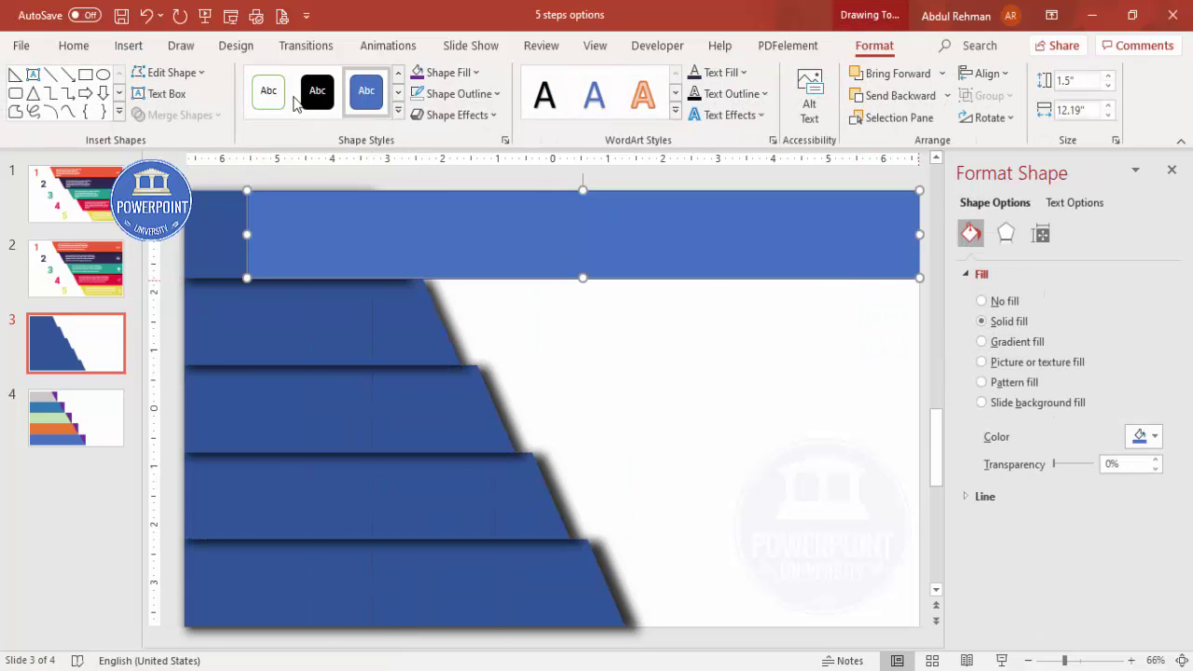
click(456, 93)
click(482, 350)
click(445, 72)
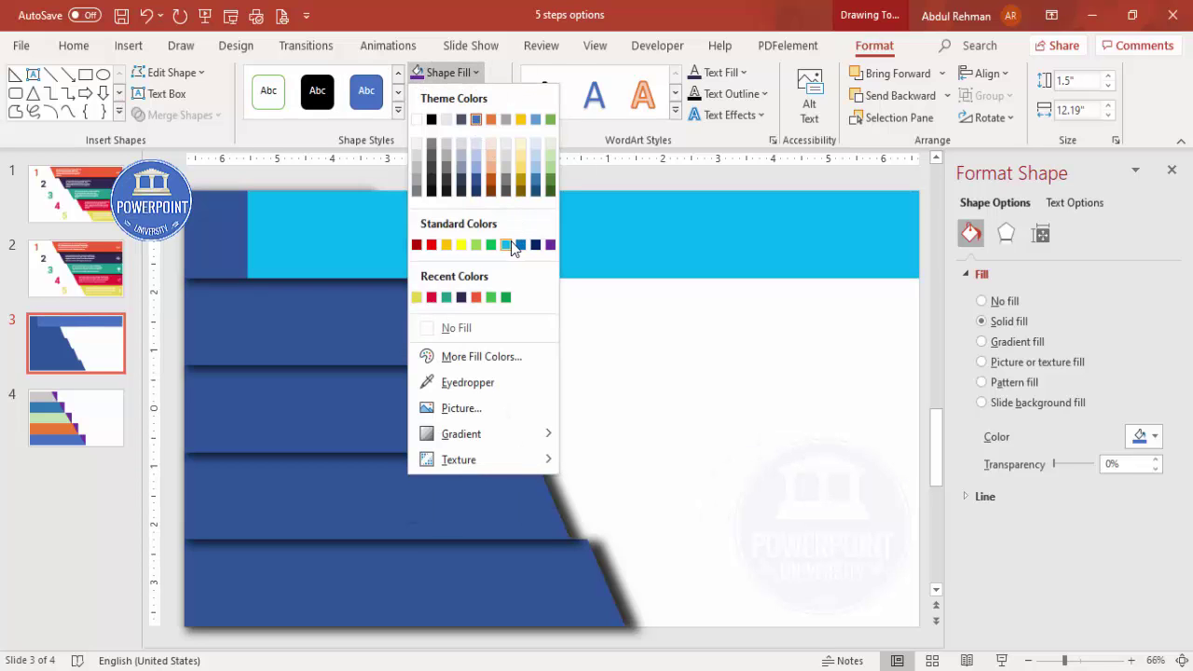
click(510, 245)
click(594, 339)
Step: Give the strip the top trapezoid's shadowed style, move it to the top row, and fill it light lavender-grey
click(366, 243)
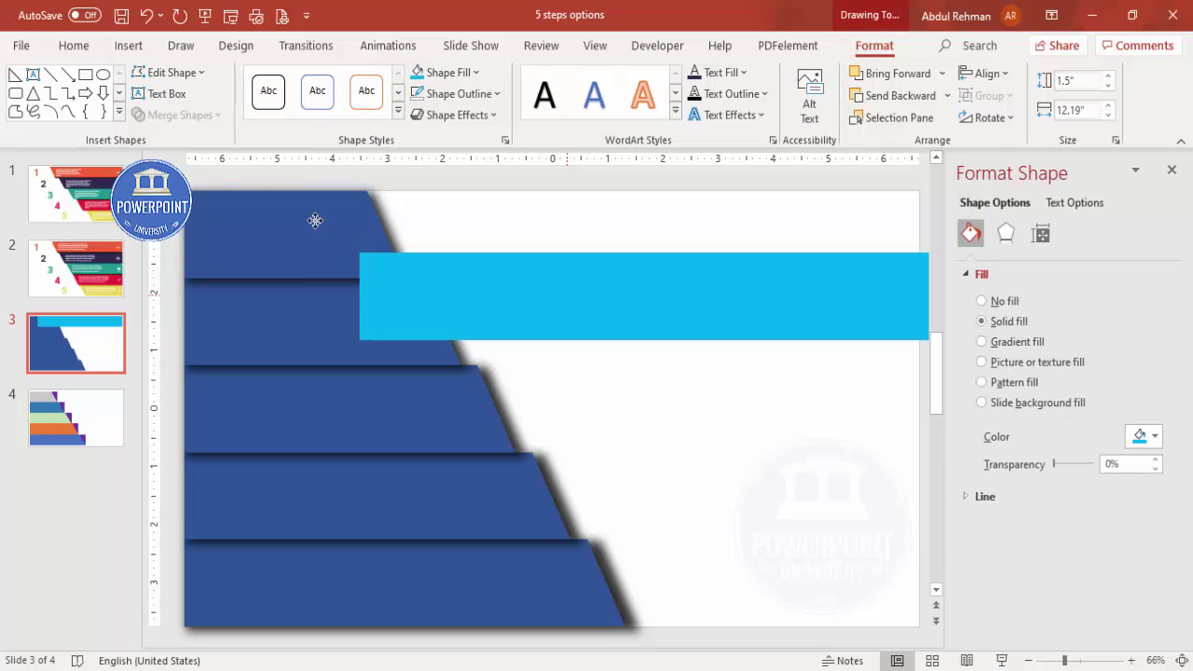
click(74, 45)
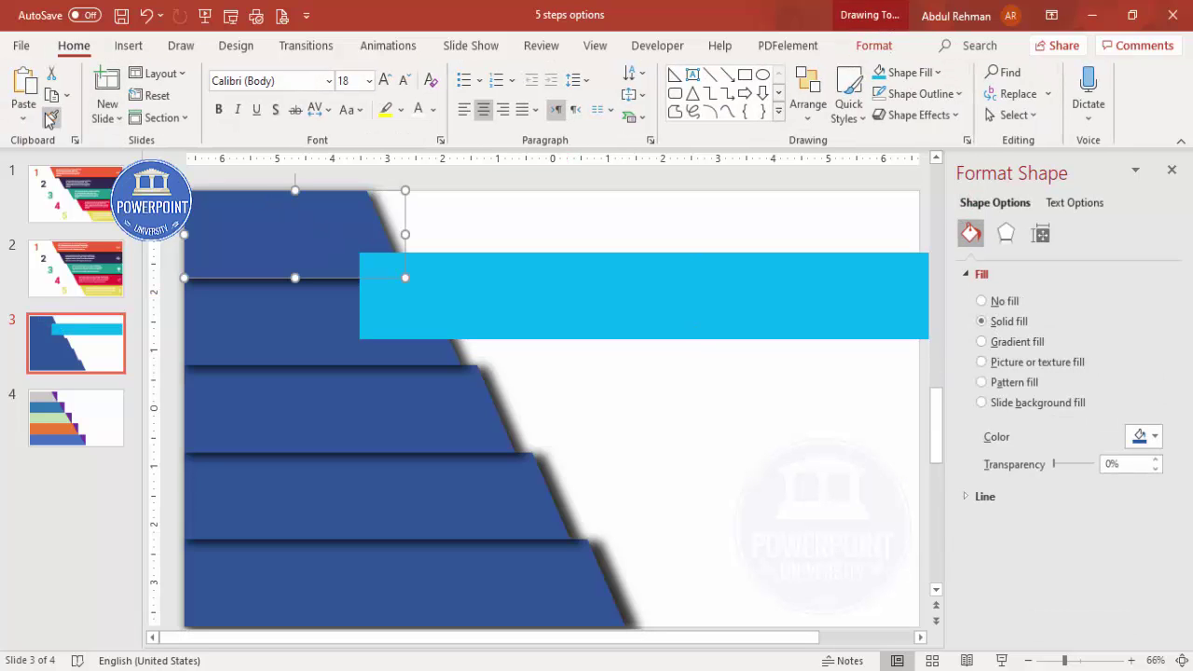
click(448, 290)
click(676, 413)
mouse_move(531, 307)
mouse_down()
mouse_move(508, 236)
mouse_move(481, 237)
mouse_move(564, 258)
mouse_move(584, 247)
mouse_move(540, 253)
mouse_up()
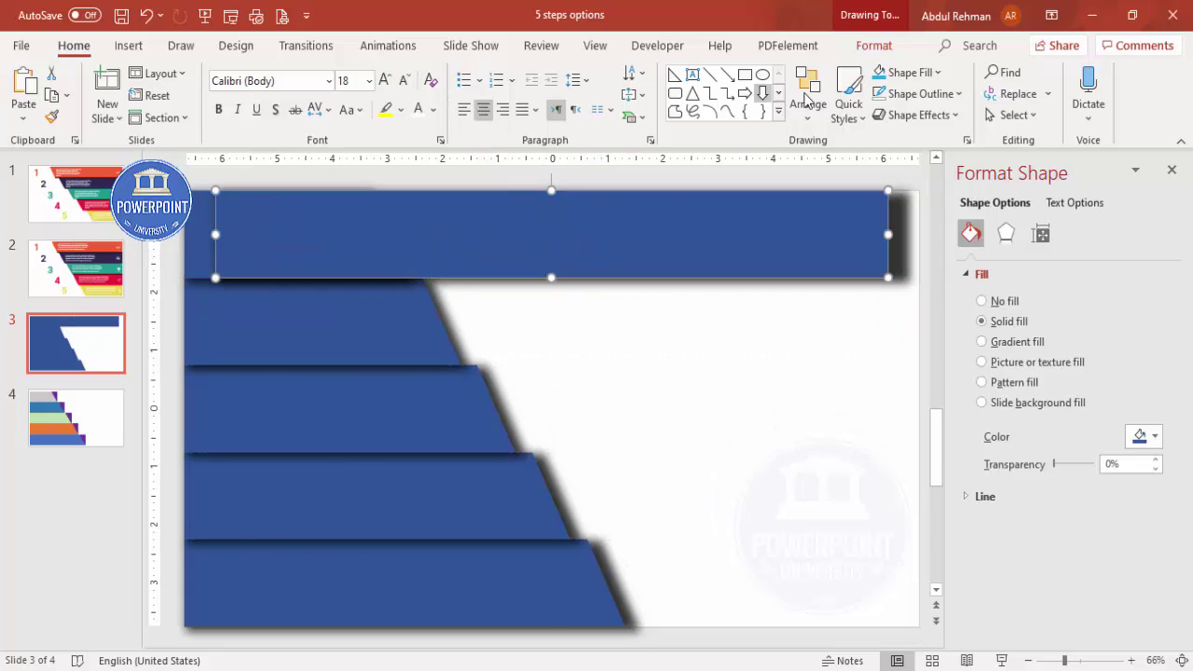
click(936, 71)
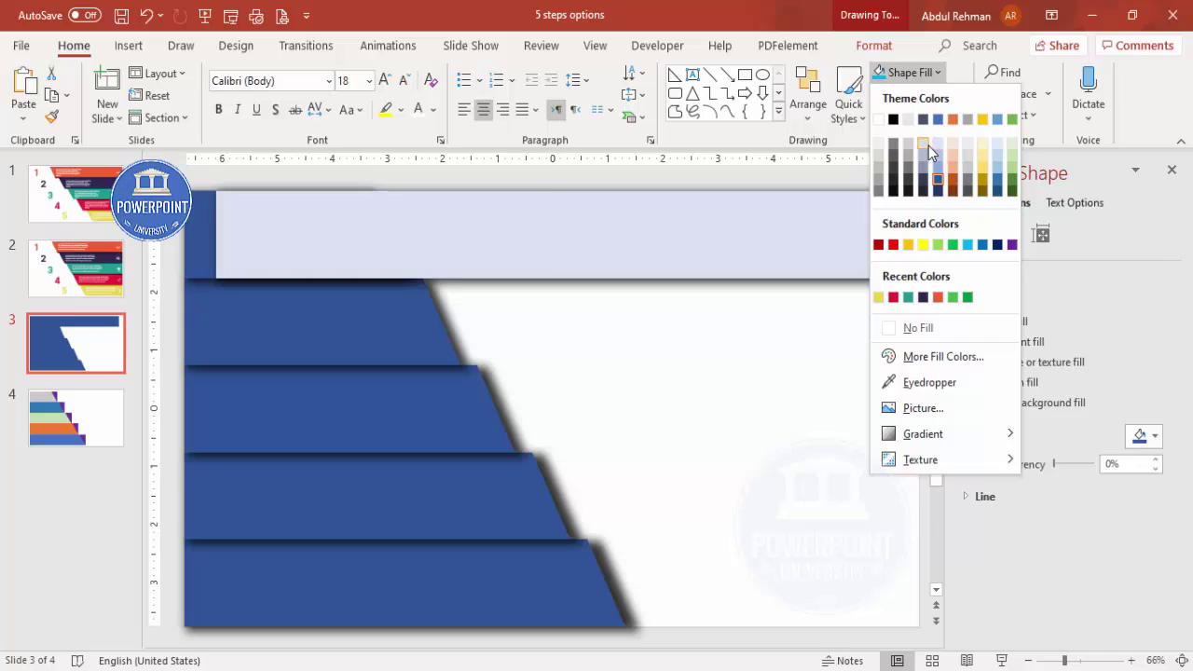
click(933, 143)
drag(741, 244, 767, 245)
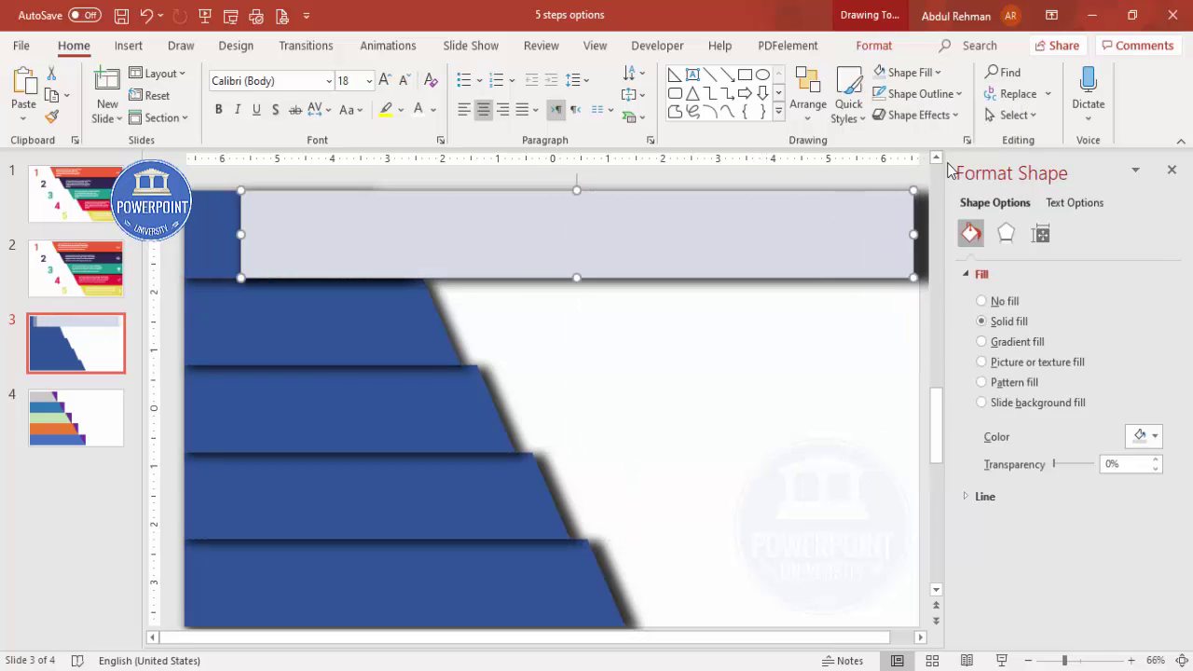
Step: Apply an outer shadow preset to the grey bar: 40% transparency, 106% size, 6 pt blur
click(1008, 231)
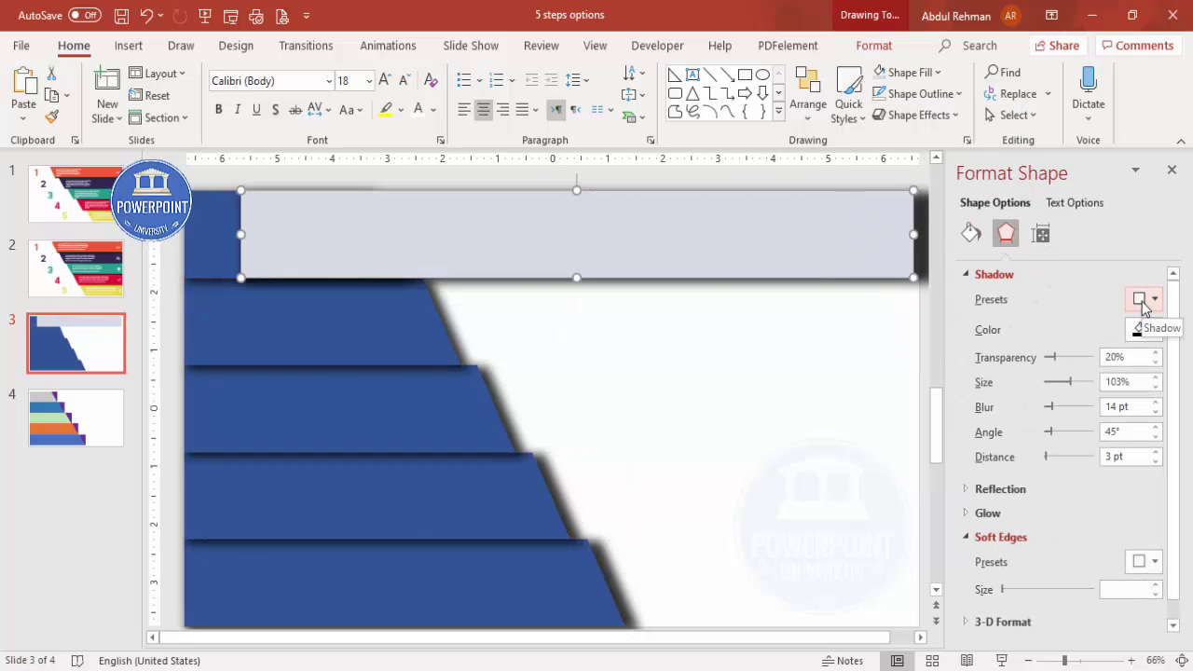
click(1149, 300)
click(1149, 455)
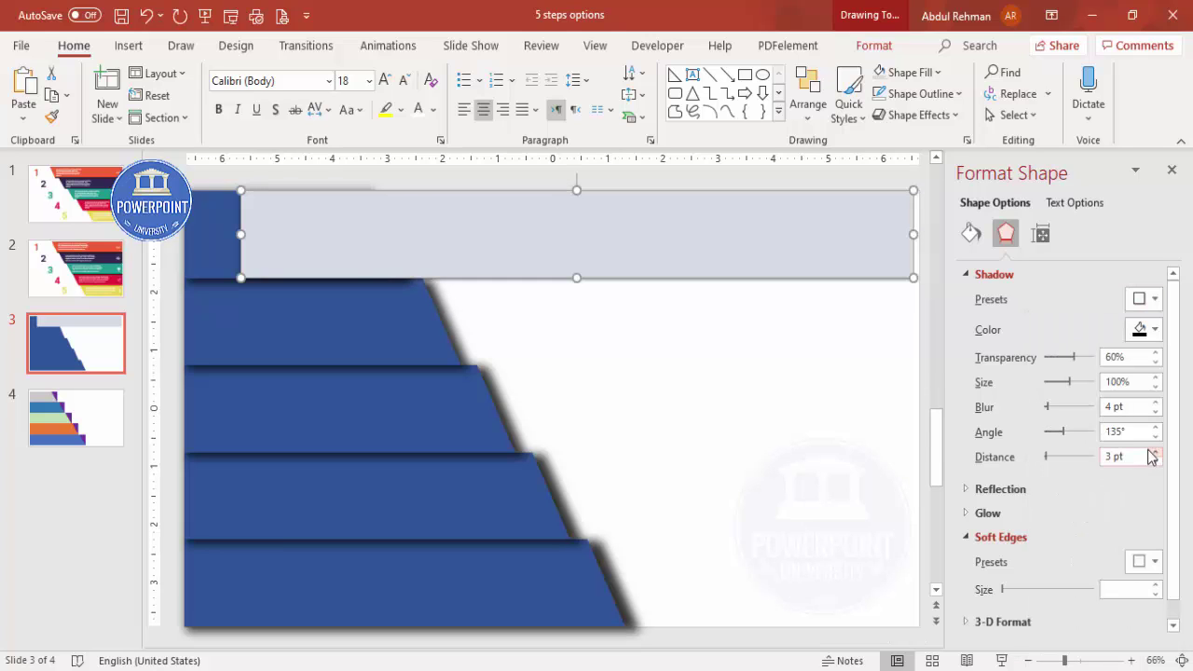
drag(1077, 362, 1070, 361)
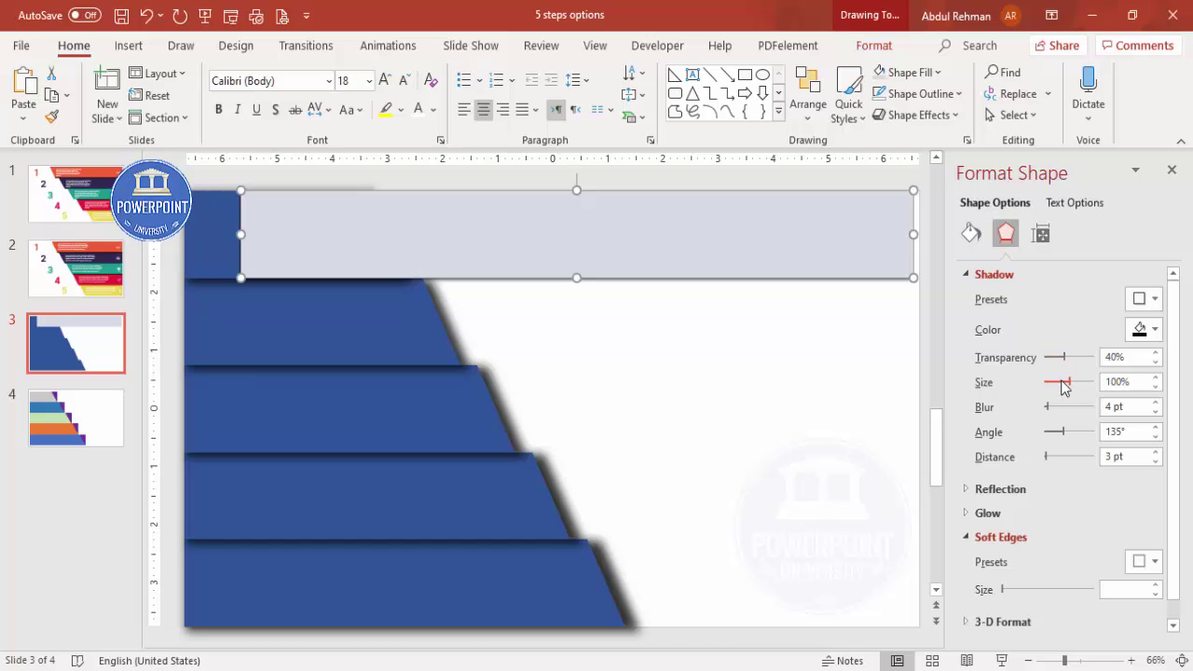
drag(1073, 390, 1052, 406)
drag(588, 236, 597, 236)
Step: Send the top grey bar to the back, behind the blue trapezoids
click(874, 44)
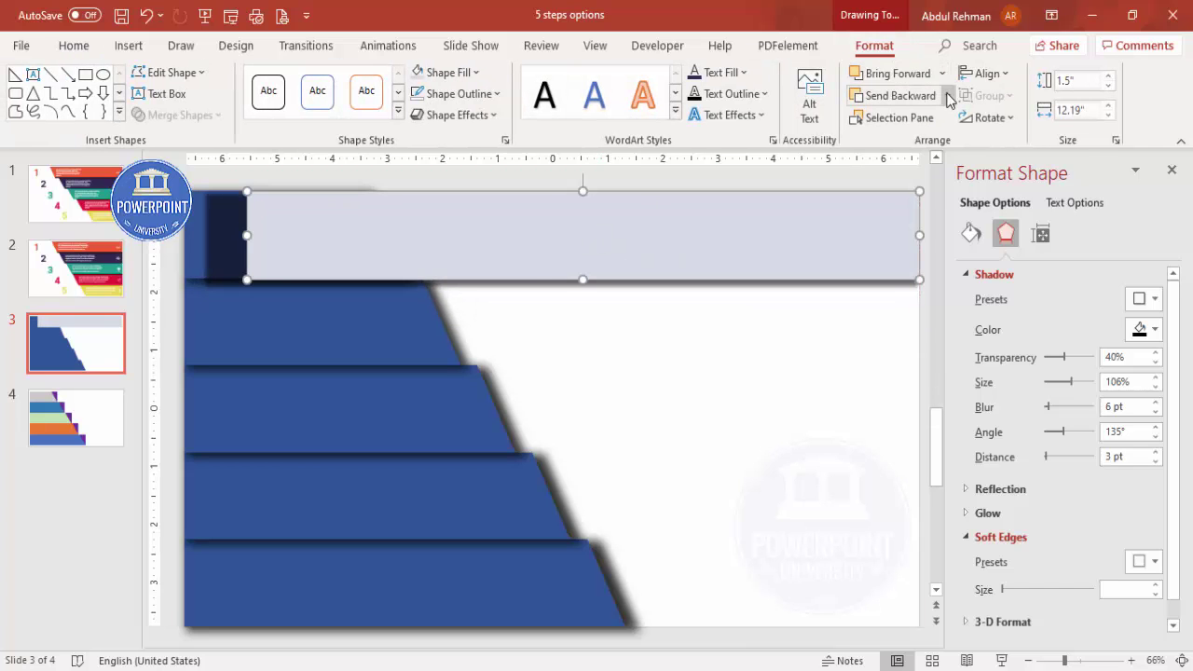
click(950, 96)
click(890, 143)
click(751, 330)
Step: Copy the bar onto rows two through five, sending each copy to the back
click(678, 253)
drag(679, 253, 663, 339)
click(947, 95)
click(890, 144)
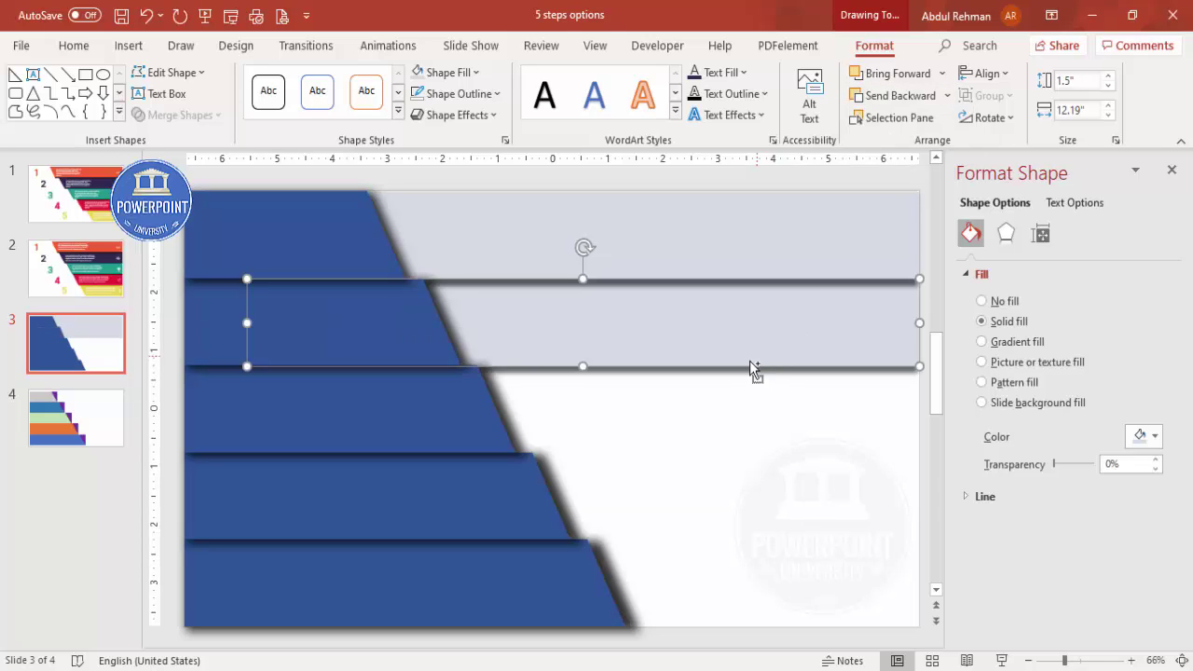
drag(761, 365, 722, 402)
click(948, 95)
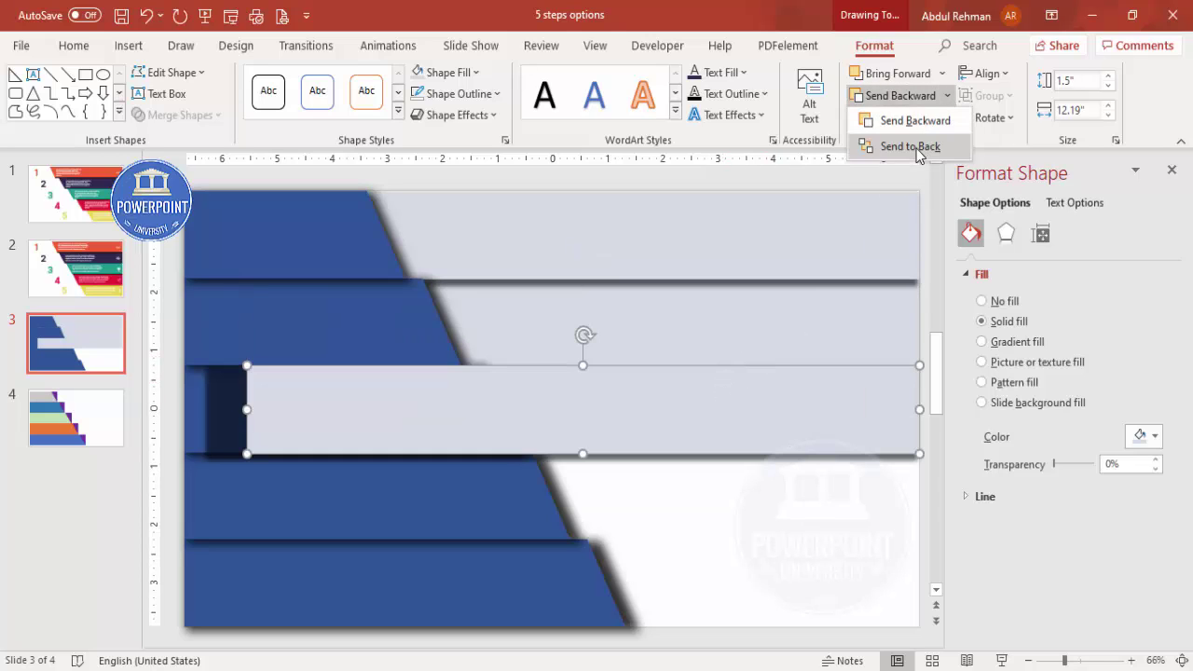
click(918, 152)
drag(767, 466, 756, 482)
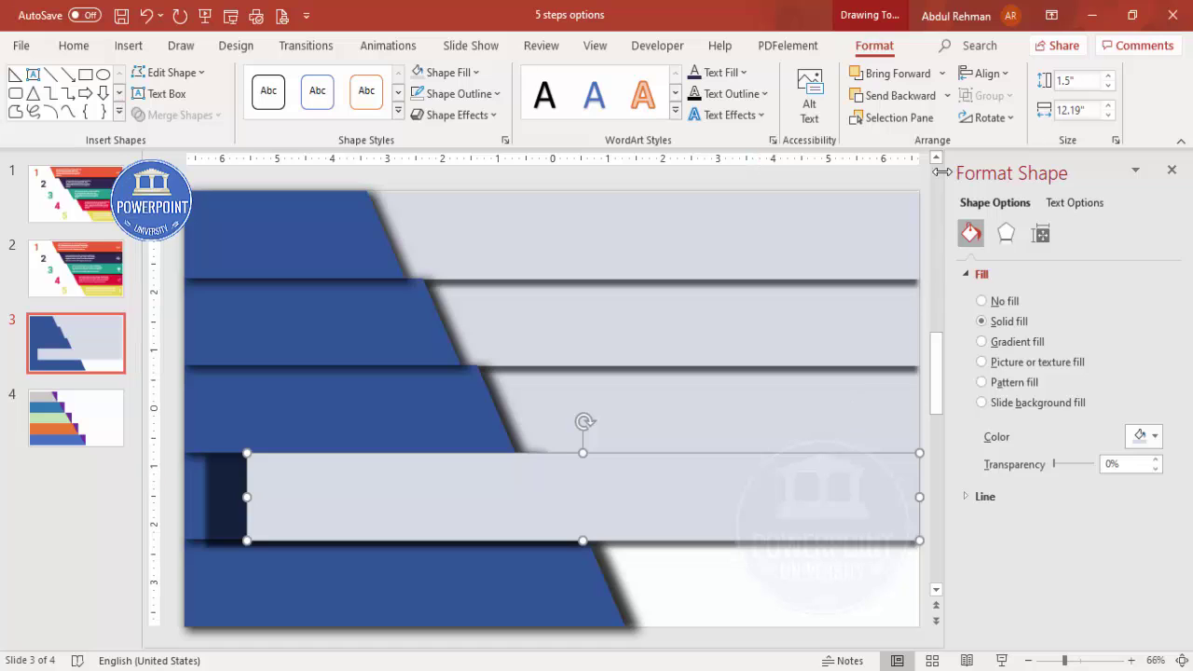
click(947, 95)
click(908, 145)
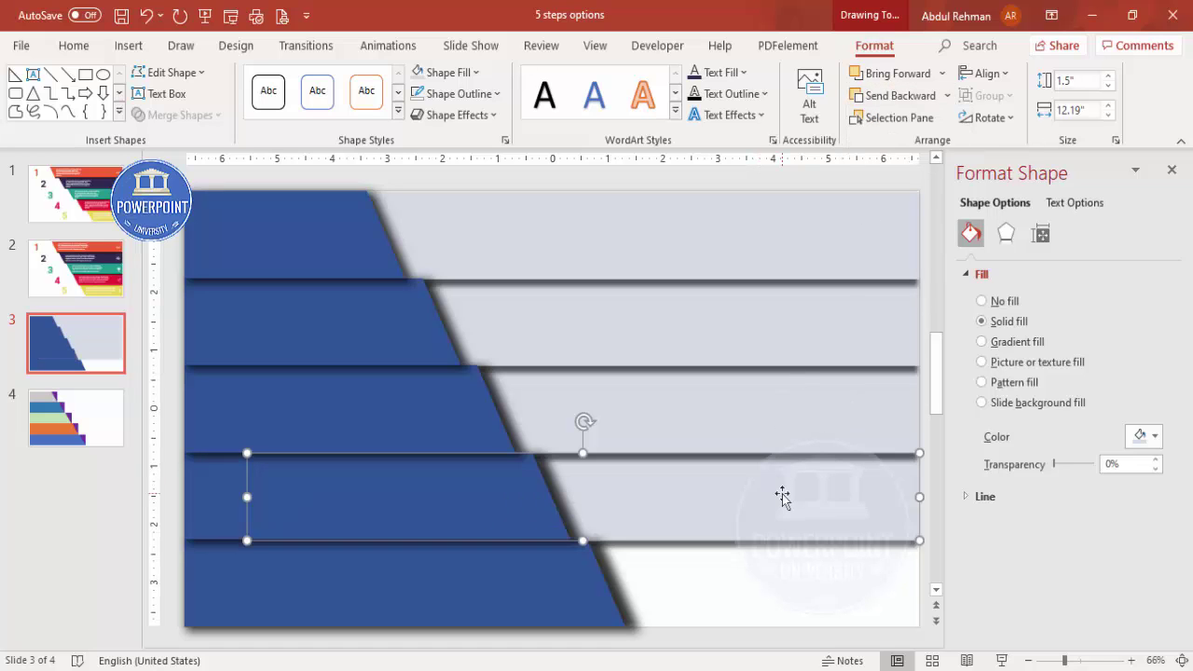
drag(782, 491, 783, 578)
click(947, 95)
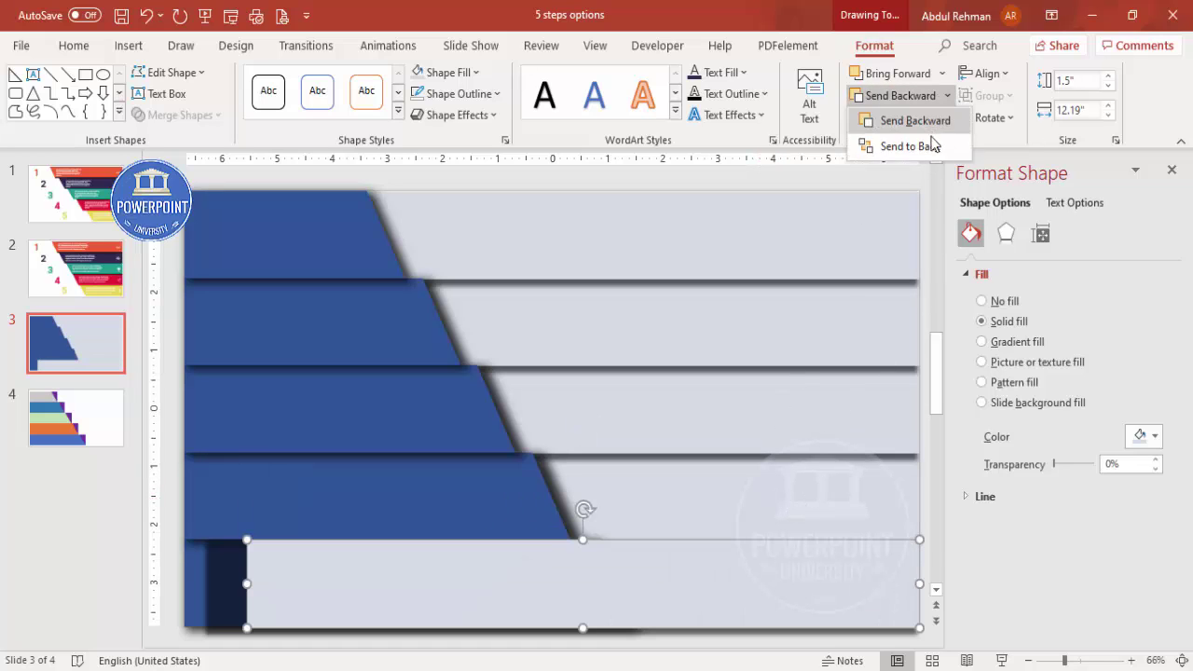
click(909, 145)
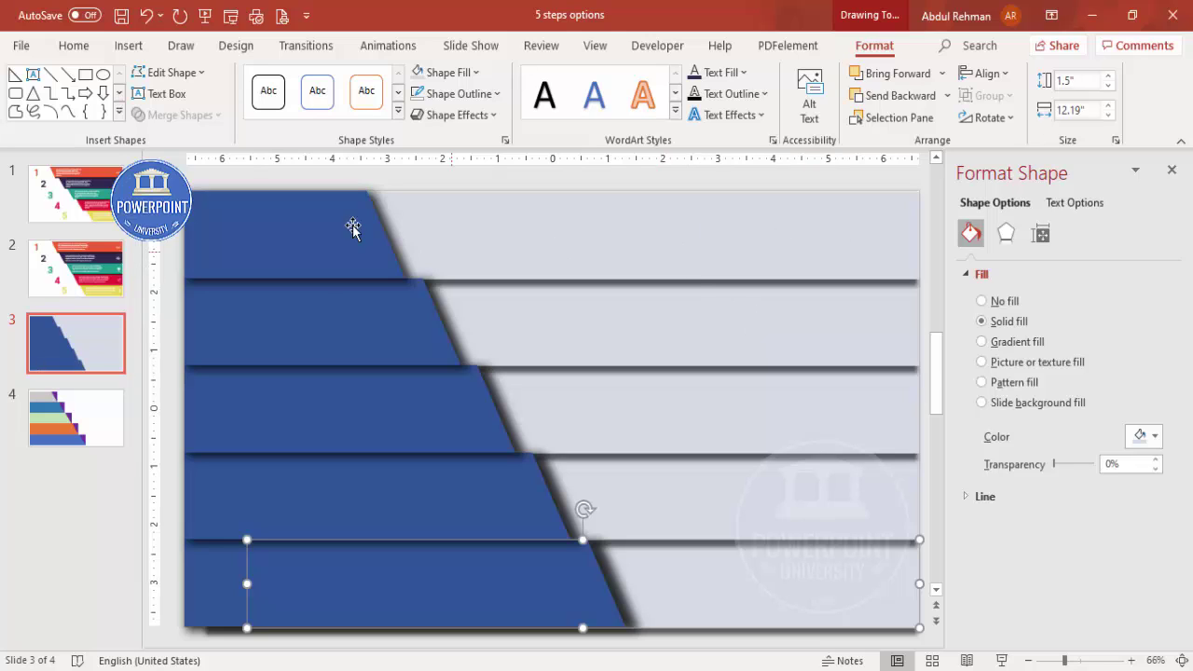
click(380, 257)
Step: Fill all five slanted trapezoids white
shift+click(363, 343)
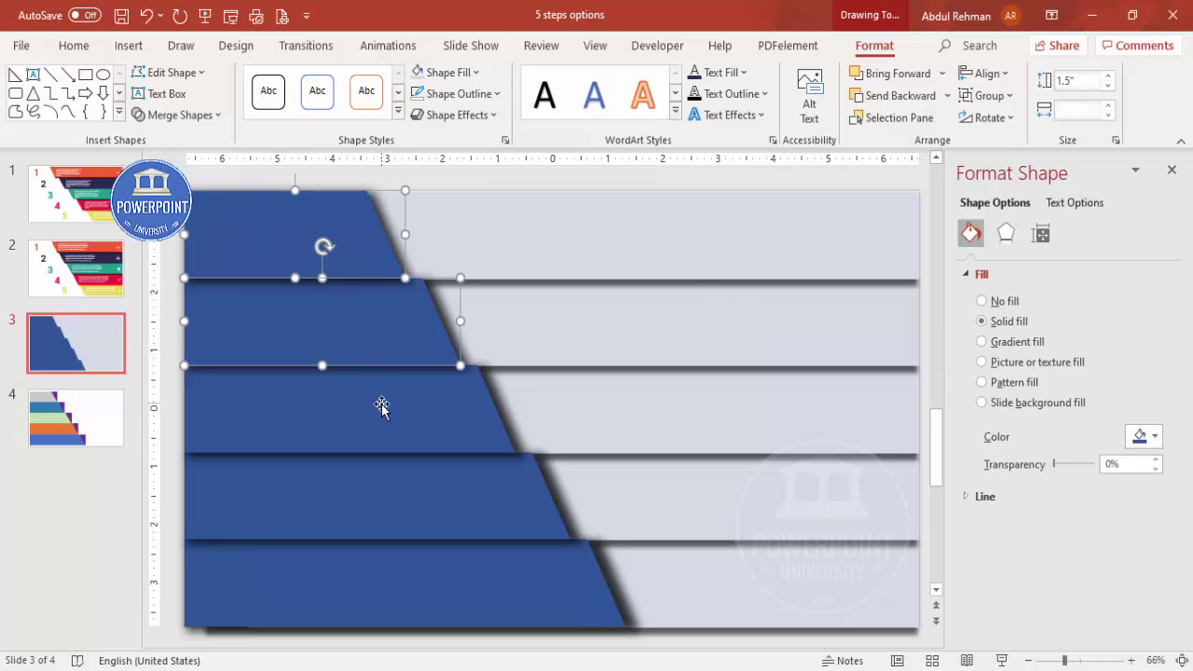
shift+click(383, 413)
shift+click(428, 497)
shift+click(571, 585)
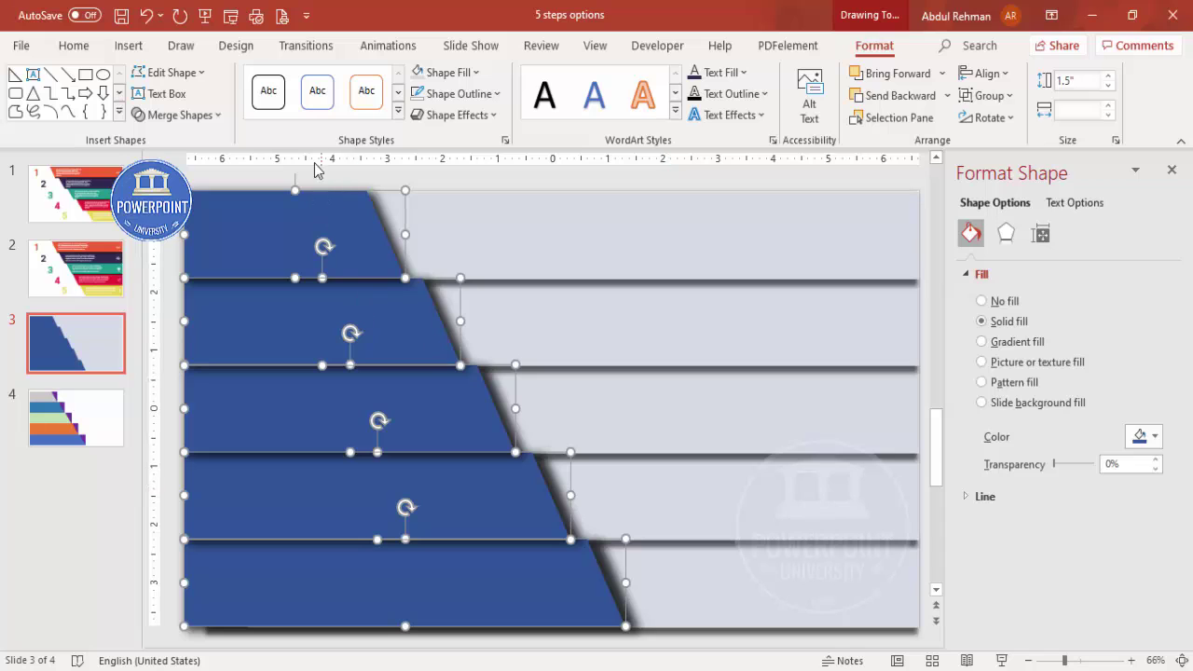
click(446, 72)
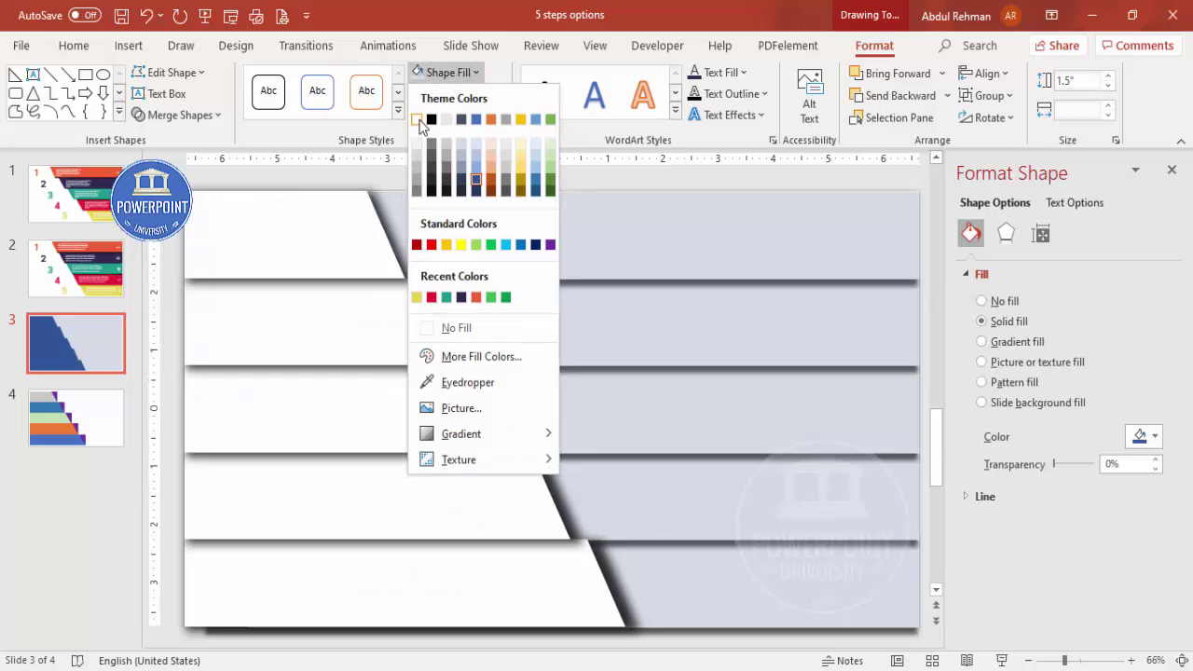
click(418, 119)
Step: Fill the strips orange, navy, teal, red and yellow from top to bottom
click(513, 195)
click(474, 74)
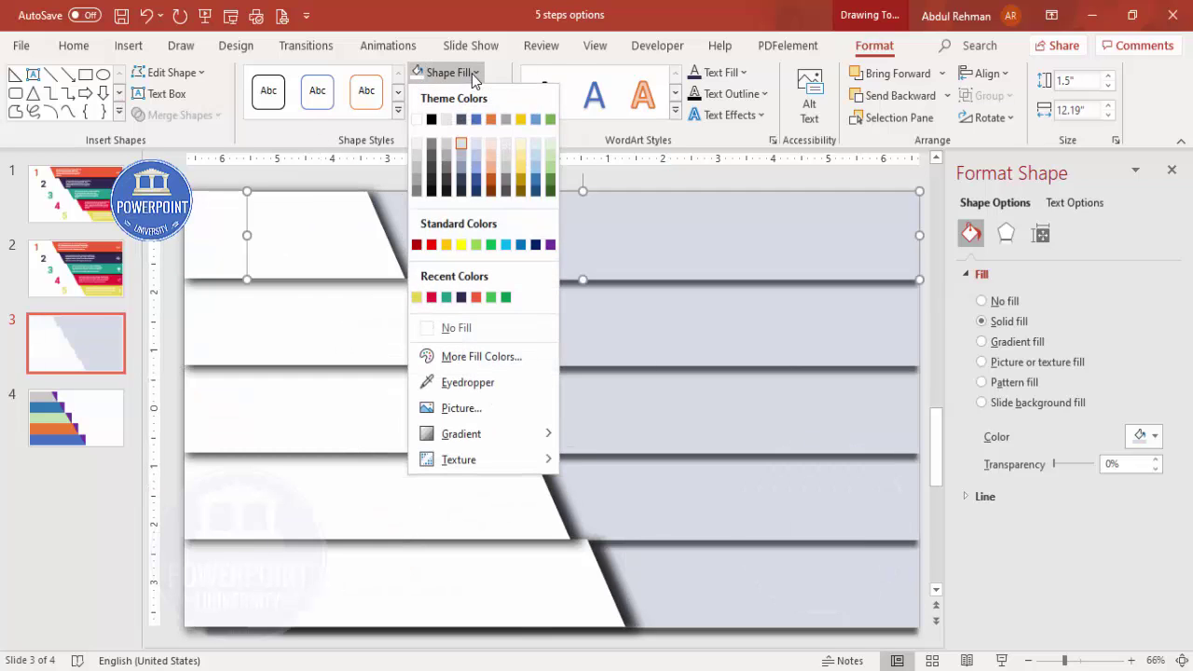
click(476, 296)
click(479, 301)
click(474, 75)
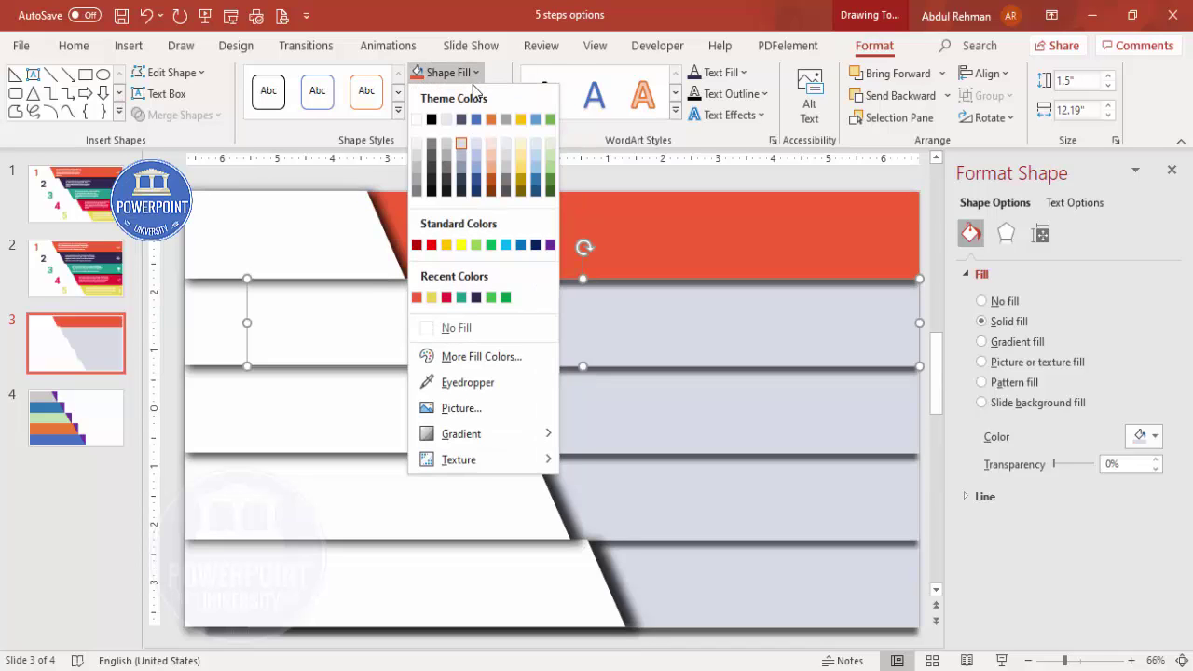
click(476, 299)
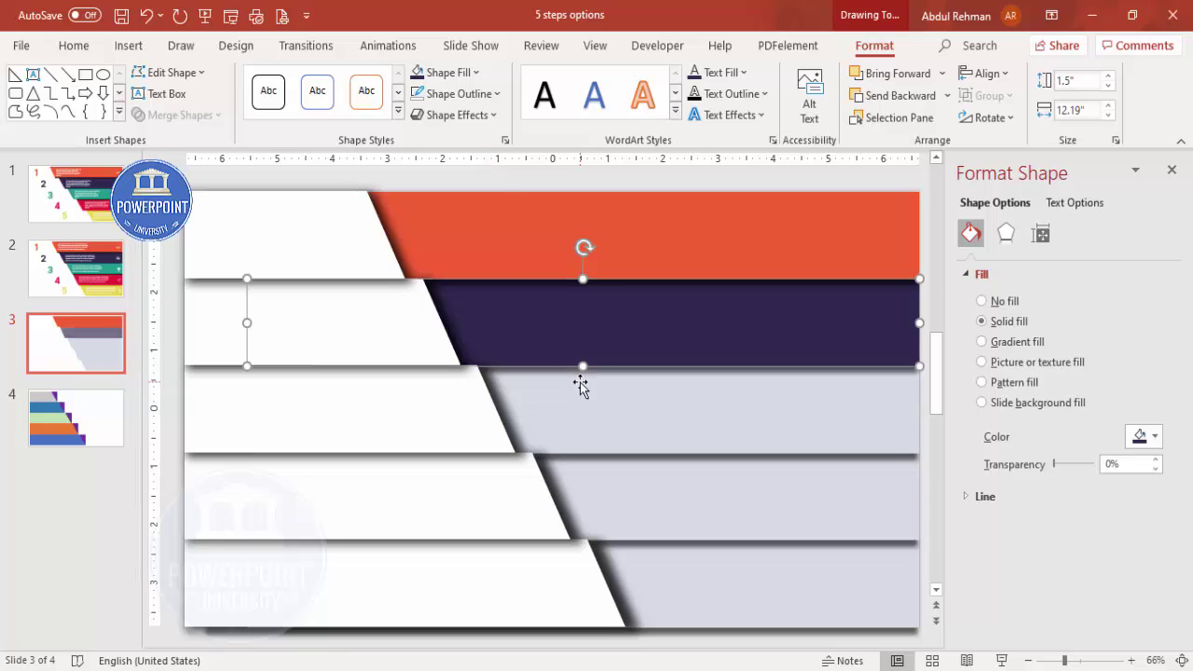
click(581, 381)
click(447, 72)
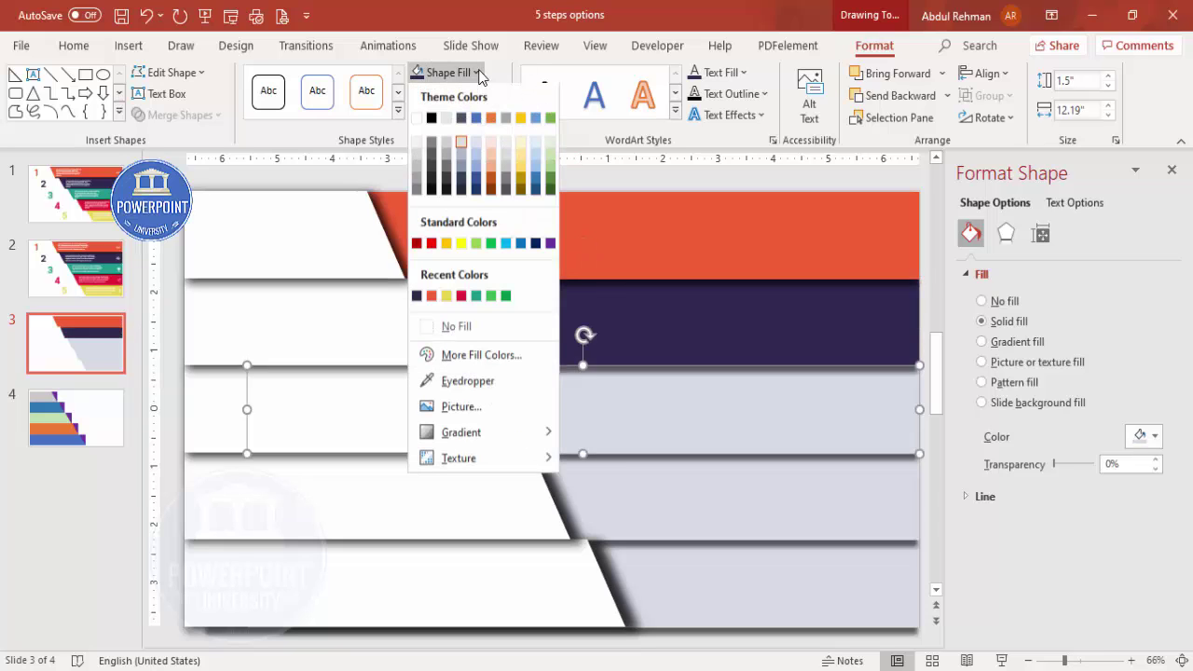
click(475, 298)
click(632, 461)
click(447, 73)
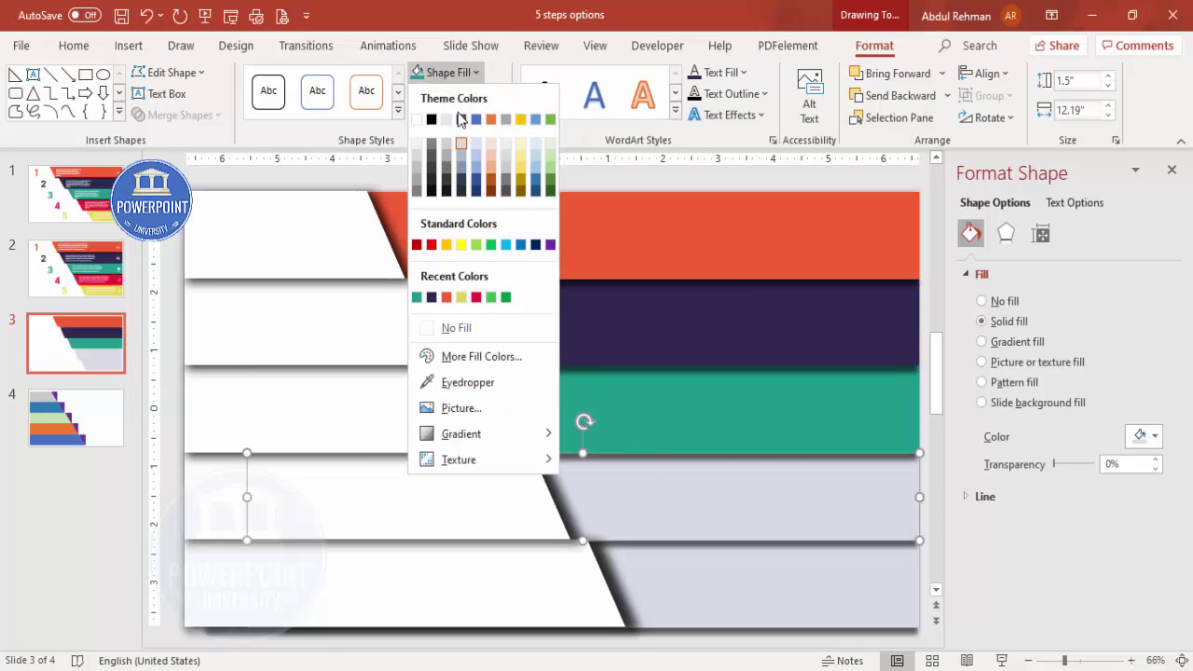
click(476, 298)
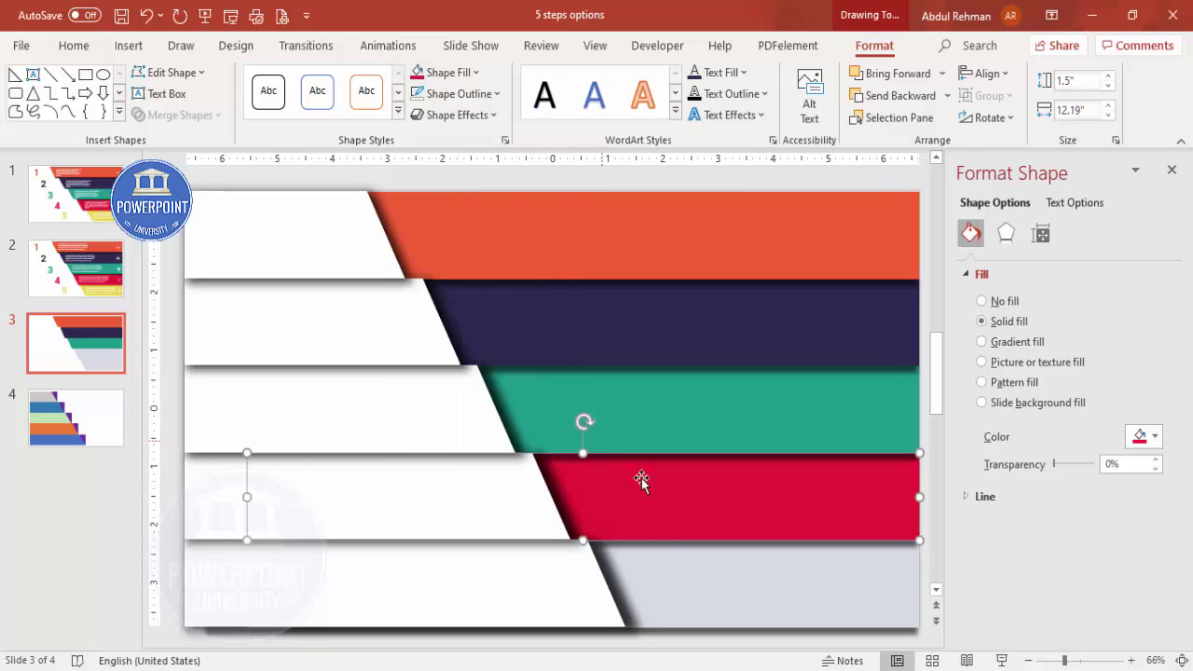
click(687, 570)
click(474, 75)
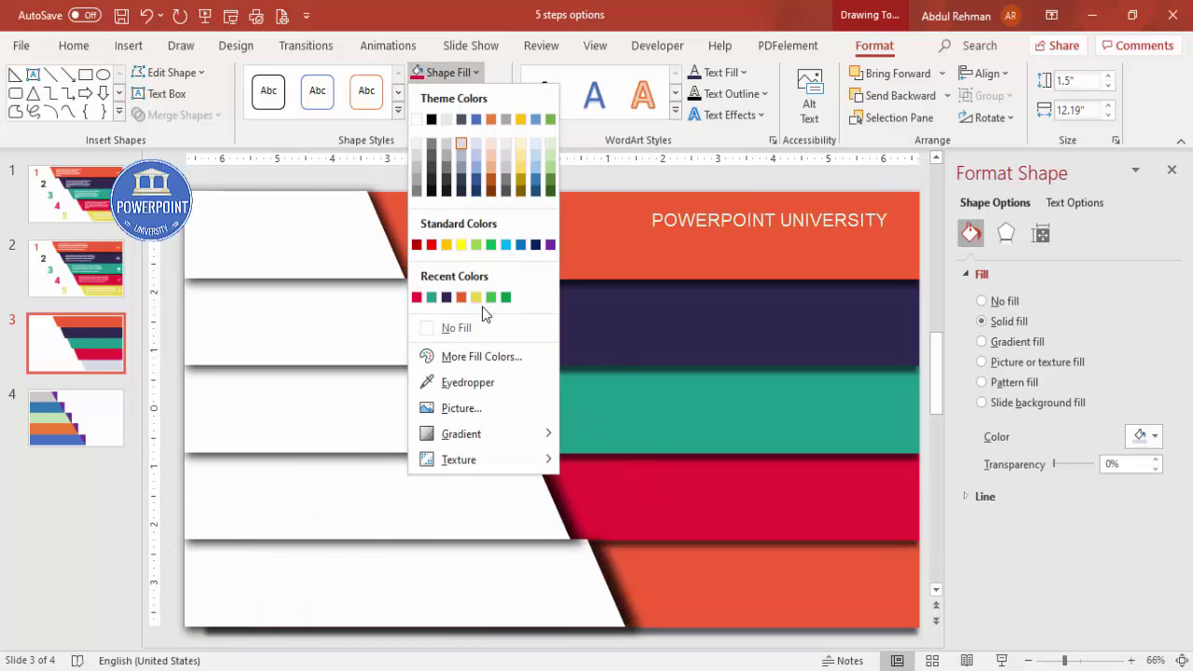
click(479, 298)
click(574, 181)
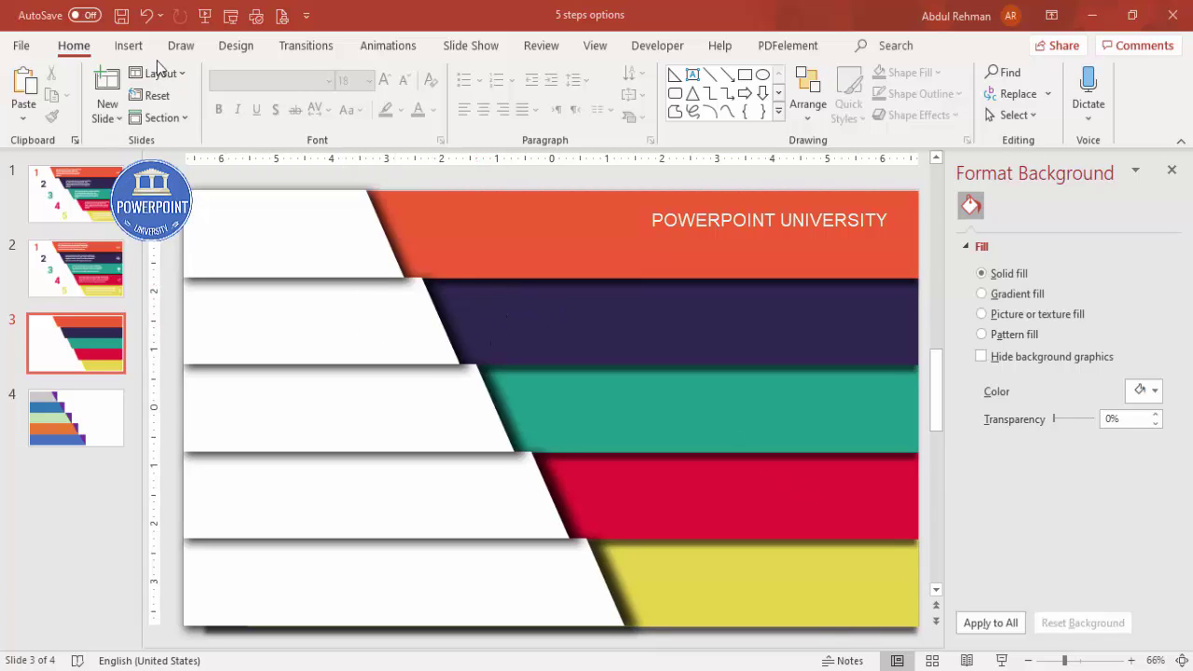
Step: Add a text box with a centred '1' on the top white bar
click(128, 45)
click(695, 93)
drag(257, 216, 333, 266)
text(1)
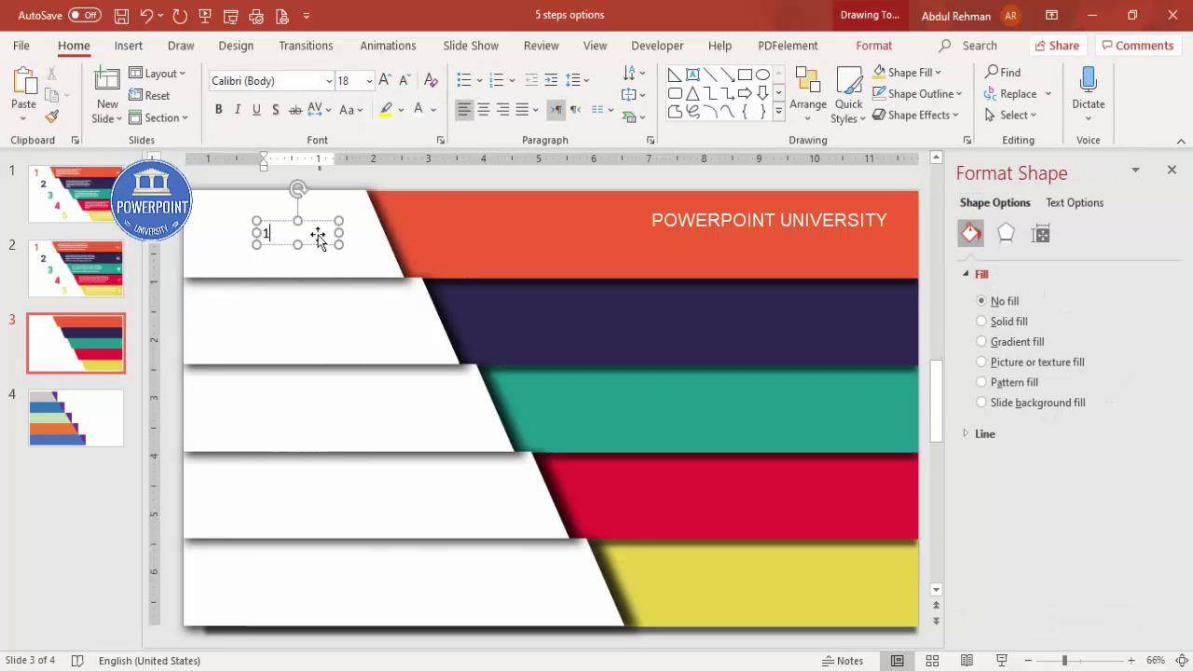
click(316, 221)
click(480, 111)
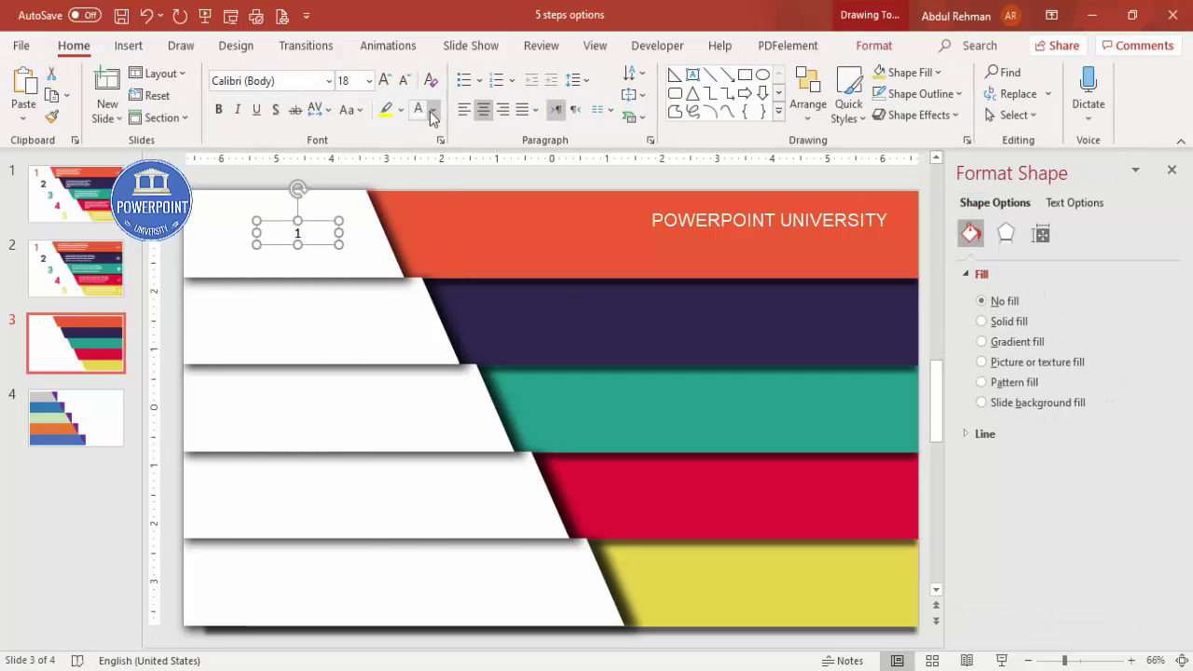
Step: Style the 1 as bold orange 80 pt Roboto, position it, and copy it down
click(433, 109)
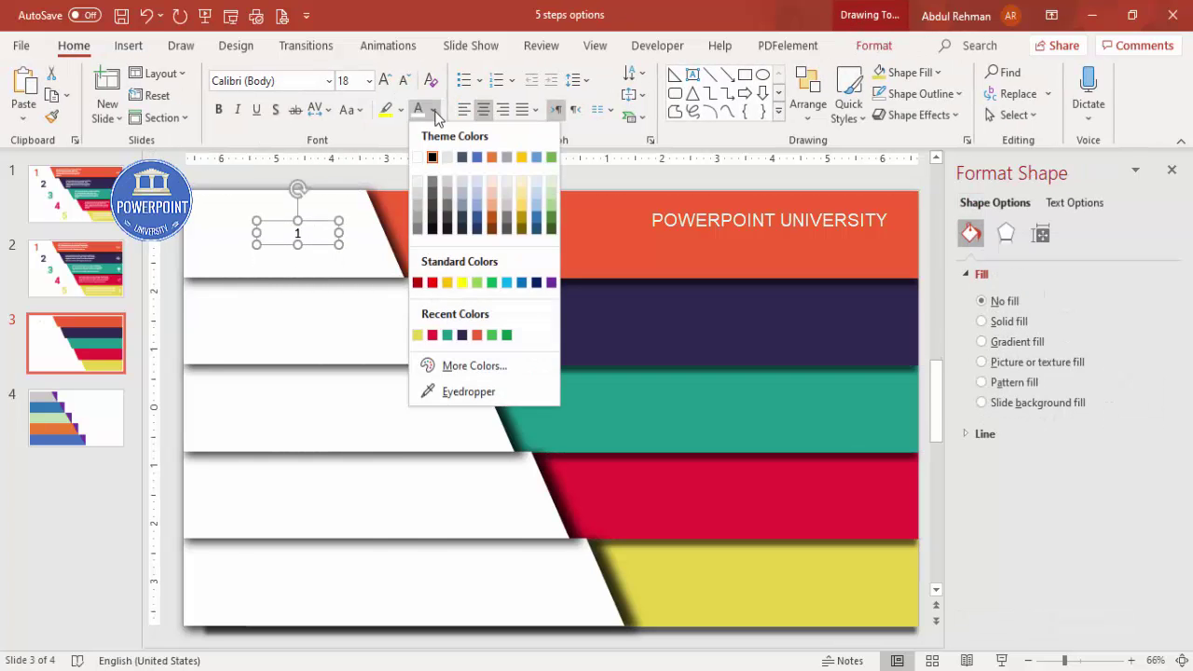
click(476, 335)
click(218, 109)
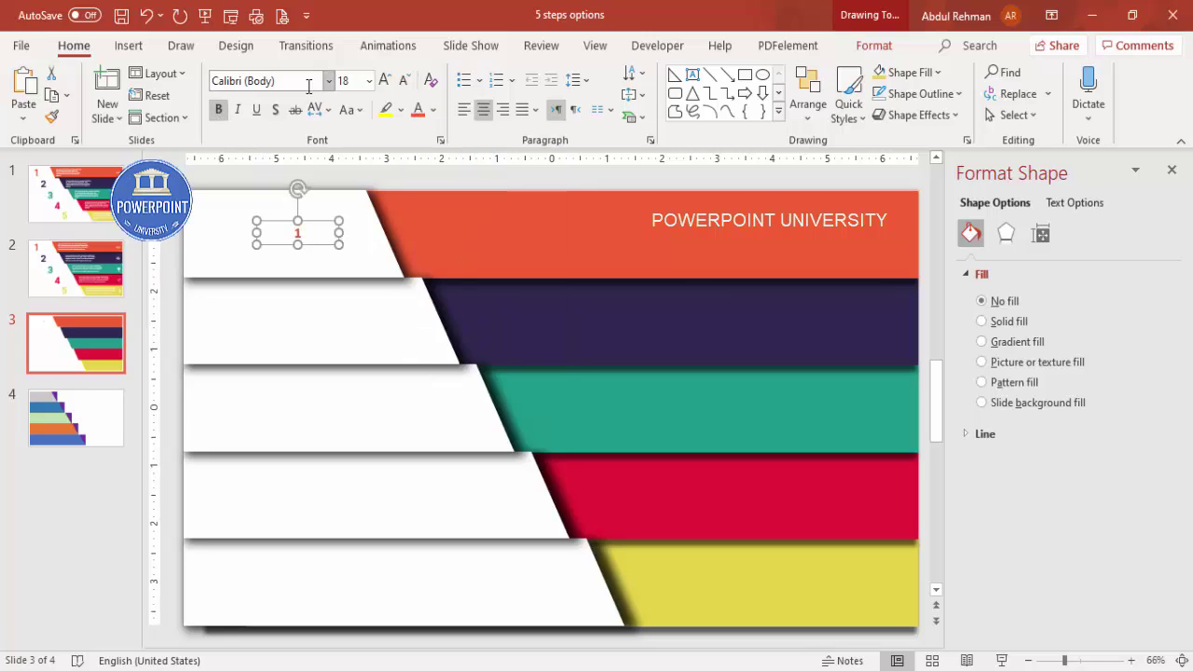
click(299, 80)
text(Robo)
click(383, 80)
click(383, 80)
click(383, 81)
click(383, 80)
click(383, 80)
click(383, 80)
click(383, 80)
click(383, 80)
click(383, 80)
click(383, 81)
click(383, 80)
click(383, 80)
click(383, 80)
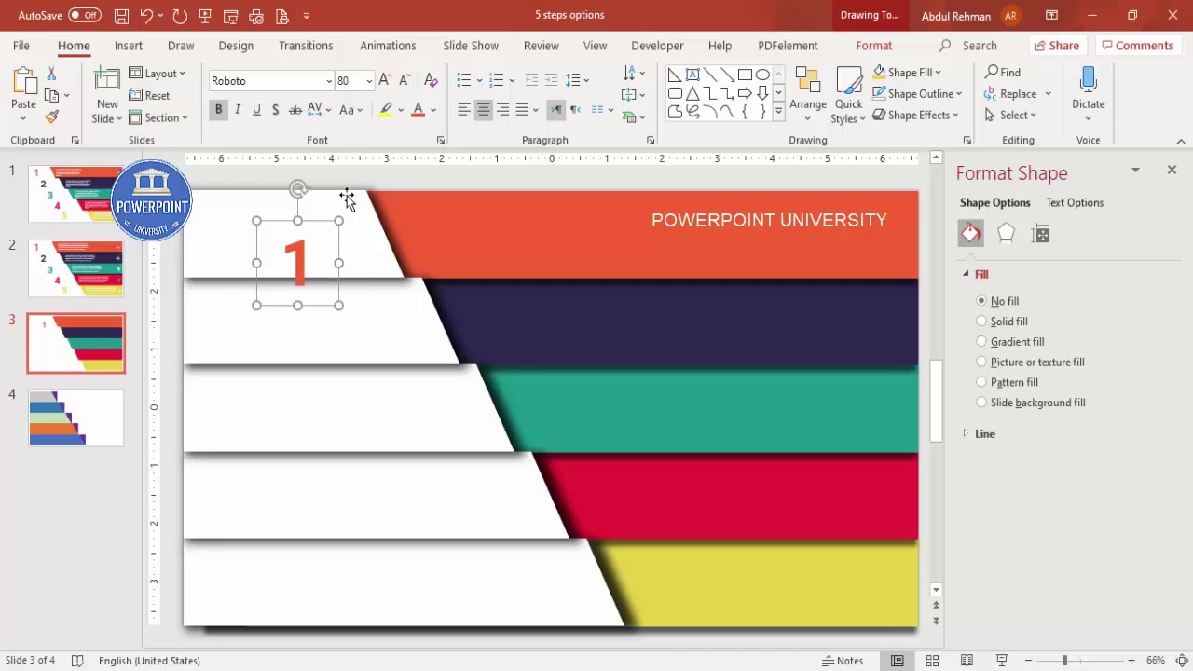
drag(331, 228, 284, 198)
drag(264, 238, 380, 395)
Step: Reposition the copied number box on the lower white bars
click(381, 399)
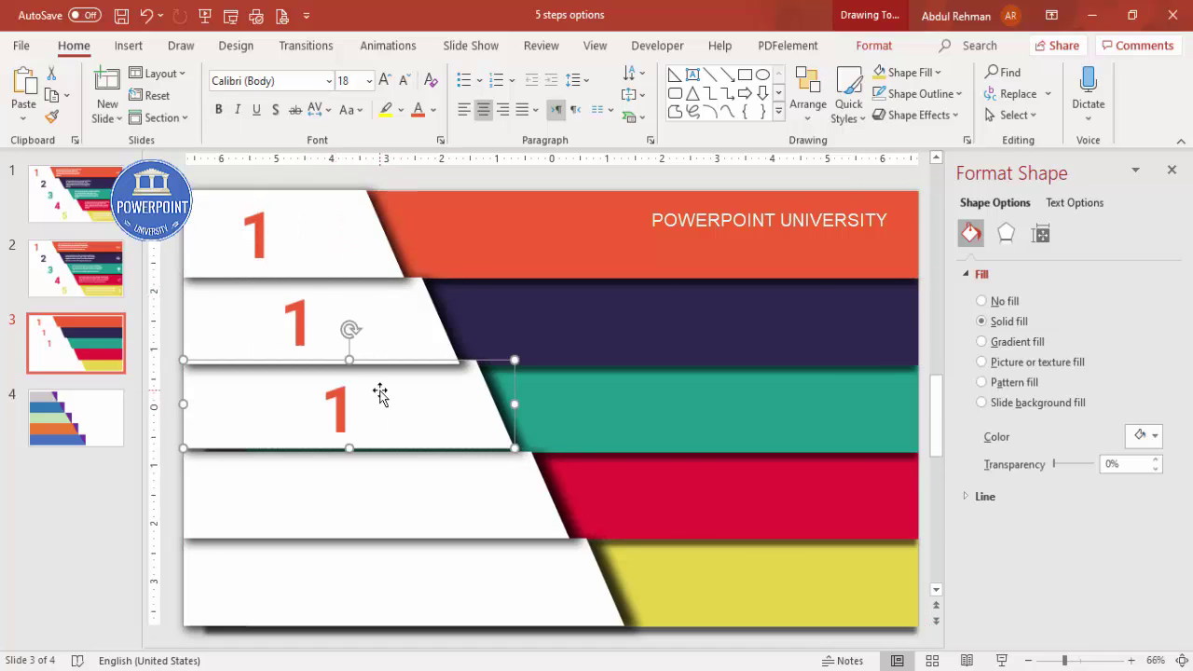
click(378, 402)
click(378, 402)
drag(378, 399, 469, 560)
Step: Change the copied numbers to 2, 3, 4 and 5 on the lower bars
click(302, 341)
key(BackSpace)
text(2)
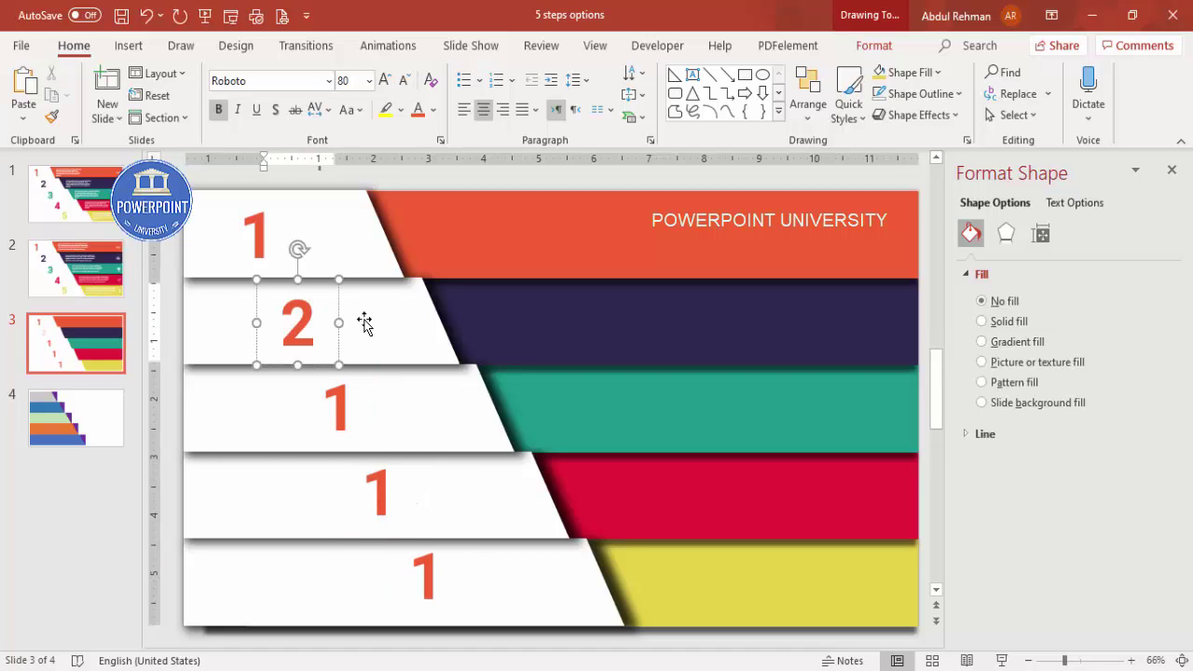
click(358, 410)
key(BackSpace)
text(3)
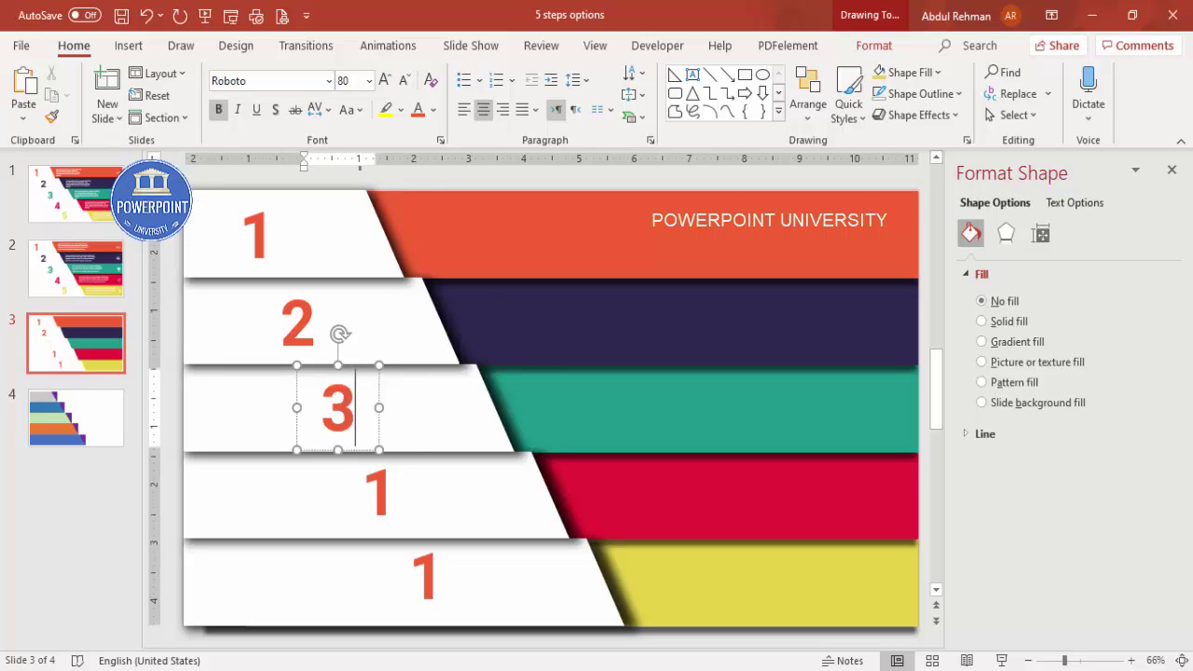
click(395, 481)
key(BackSpace)
text(4)
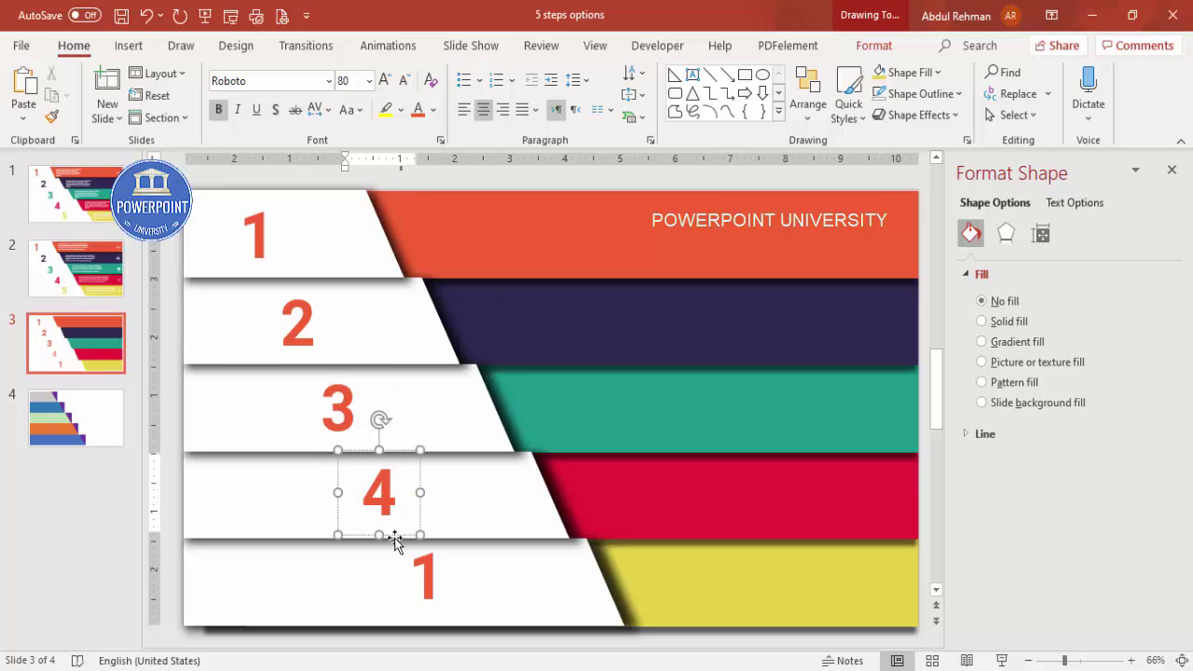
click(429, 563)
key(BackSpace)
text(5)
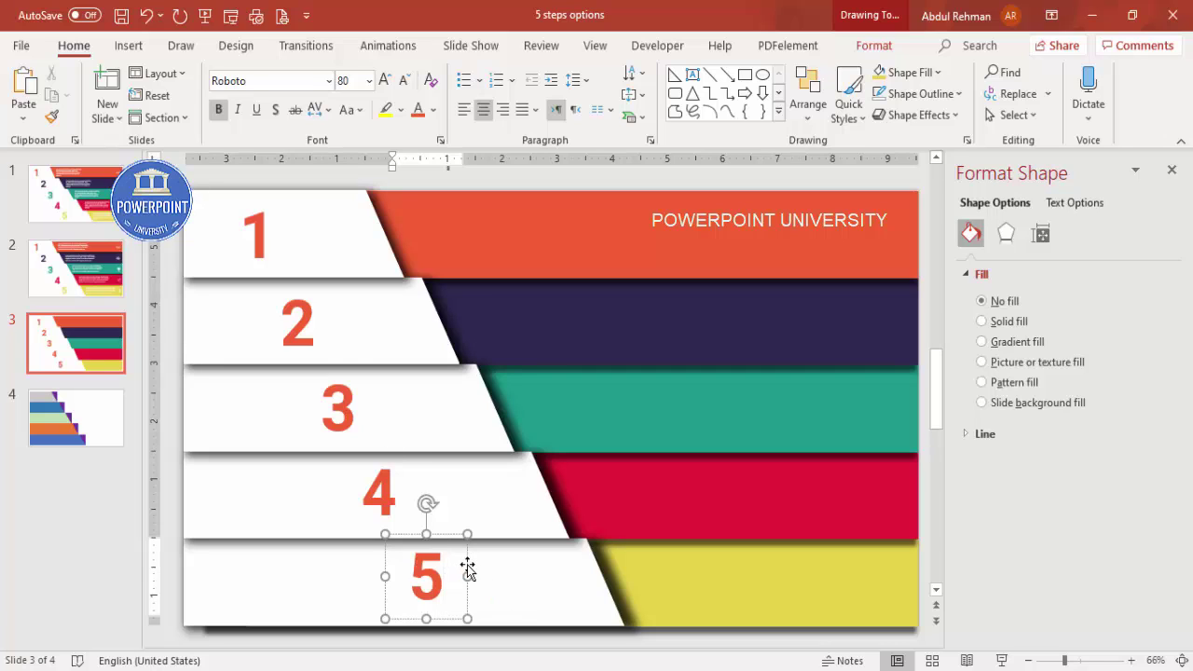
Step: Shift the 5, 4 and 3 rightward to follow the slanted edge
drag(467, 571, 490, 564)
click(416, 484)
drag(415, 485, 426, 482)
click(367, 407)
drag(368, 407, 381, 402)
click(319, 328)
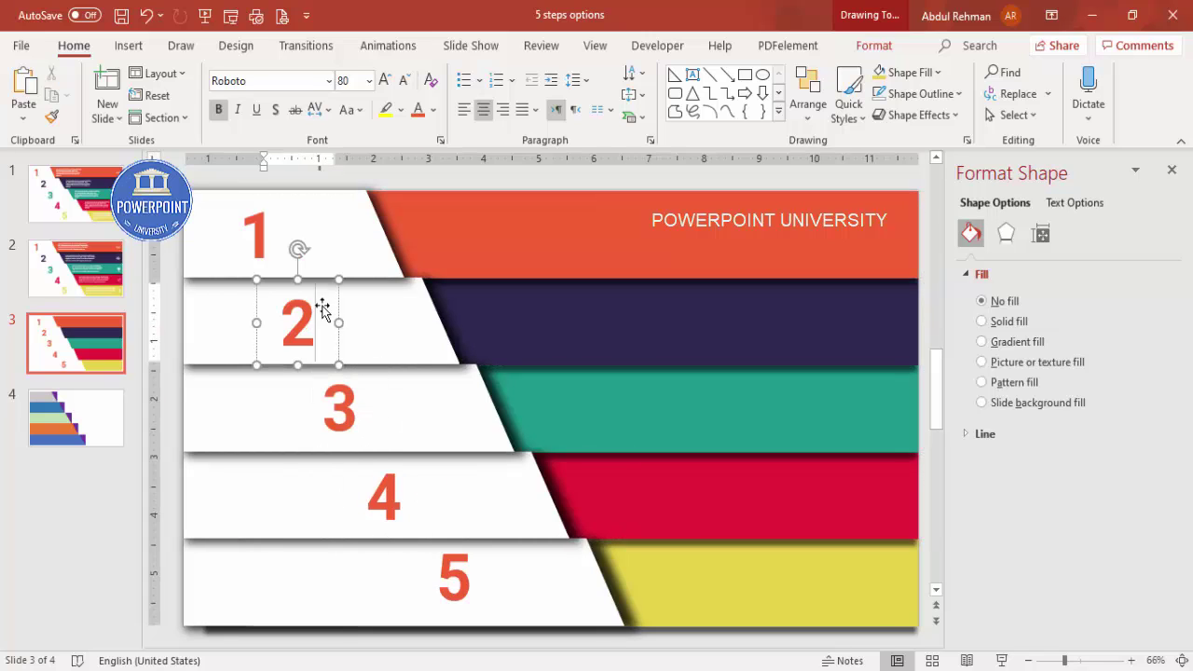
Step: Colour the numbers to match their strips: navy 2, teal 3, crimson 4, yellow 5
key(Escape)
click(432, 110)
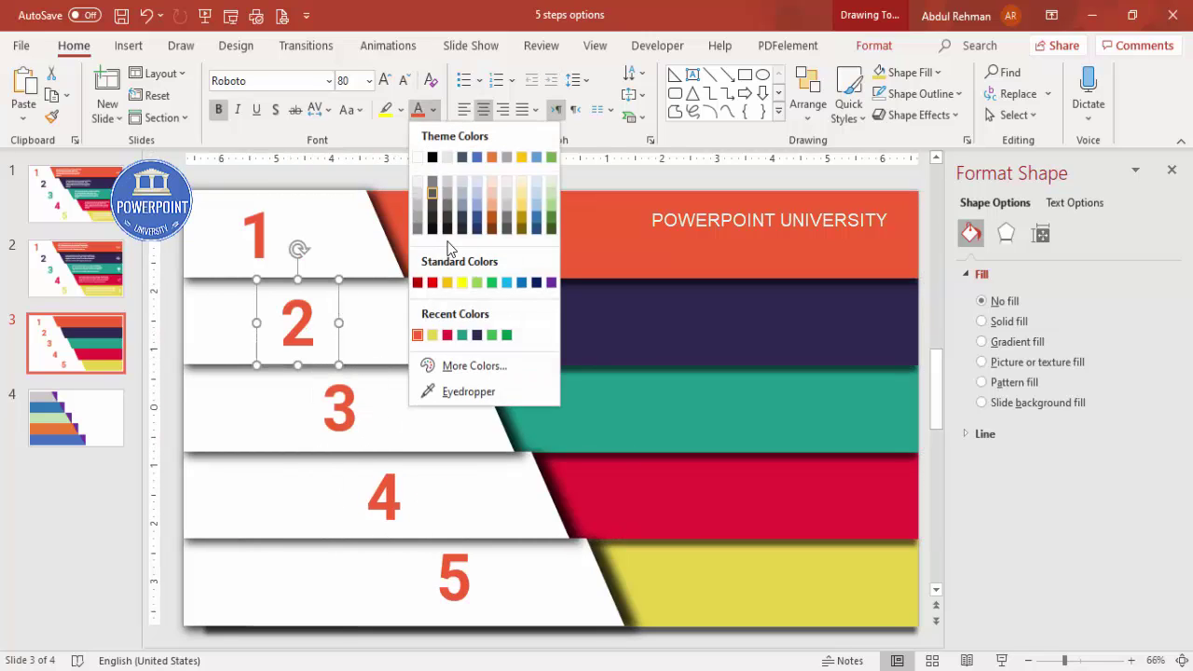
click(476, 336)
click(364, 419)
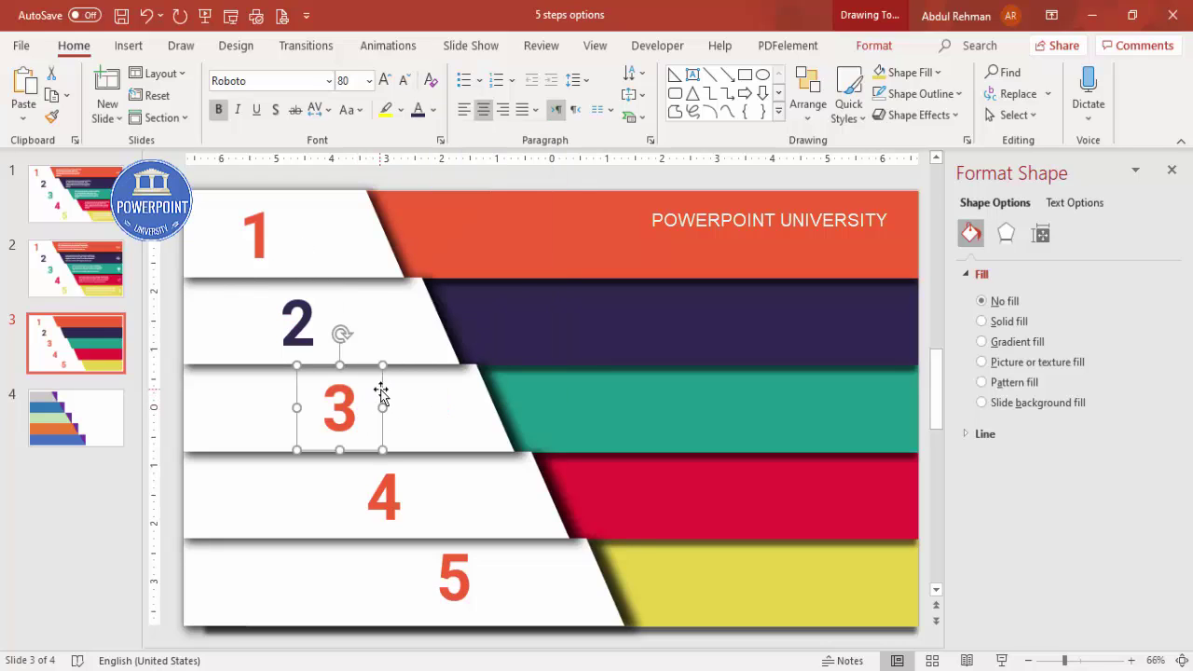
click(432, 110)
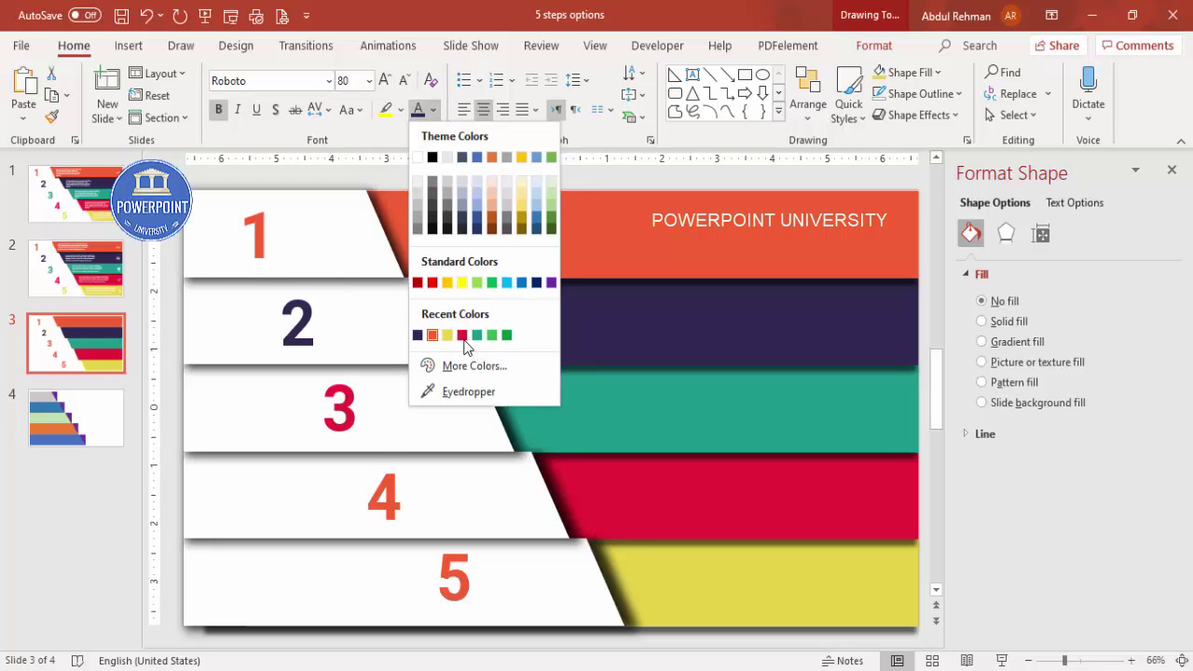
click(478, 335)
click(419, 482)
click(432, 110)
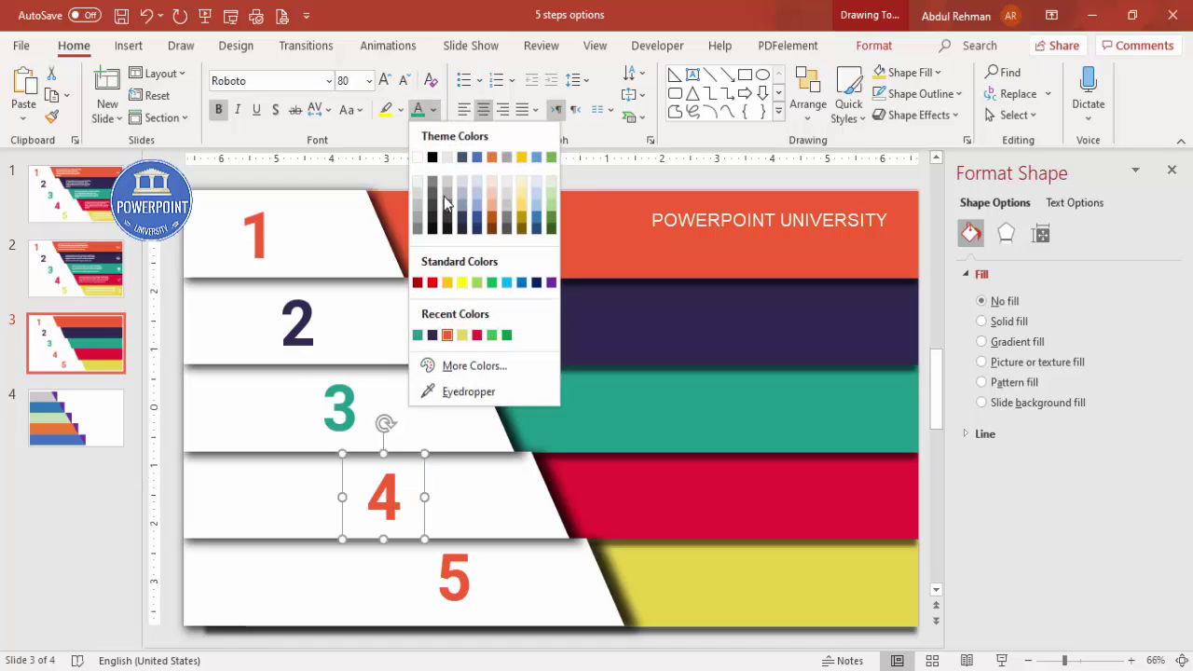
click(477, 337)
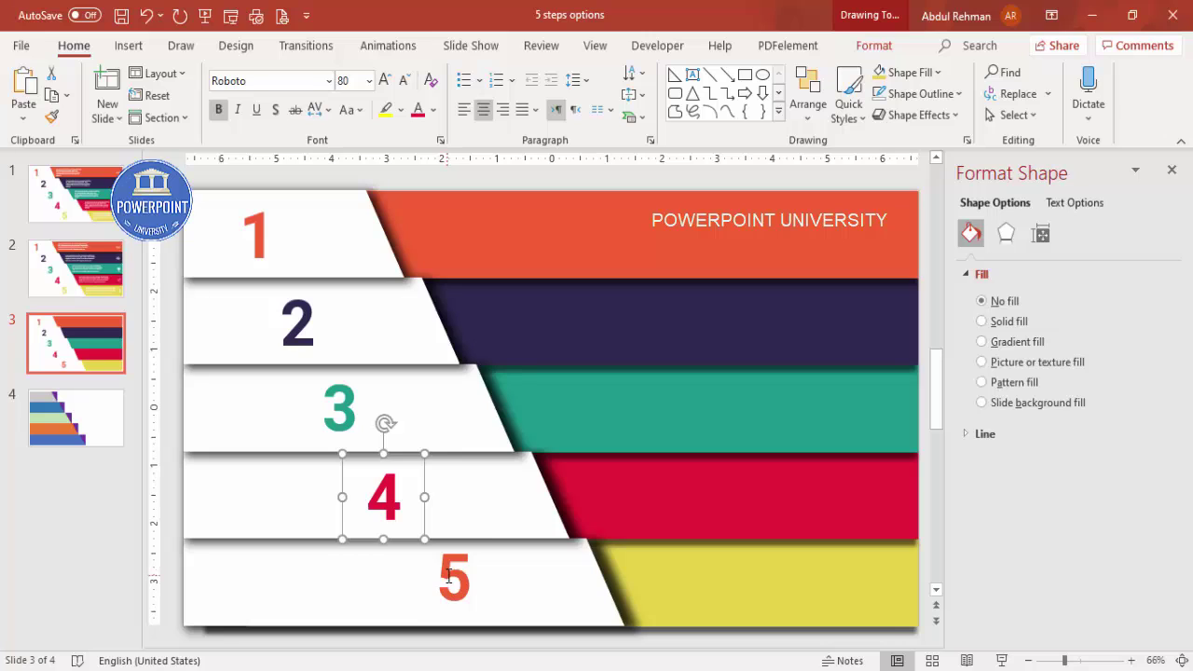
click(448, 576)
click(496, 565)
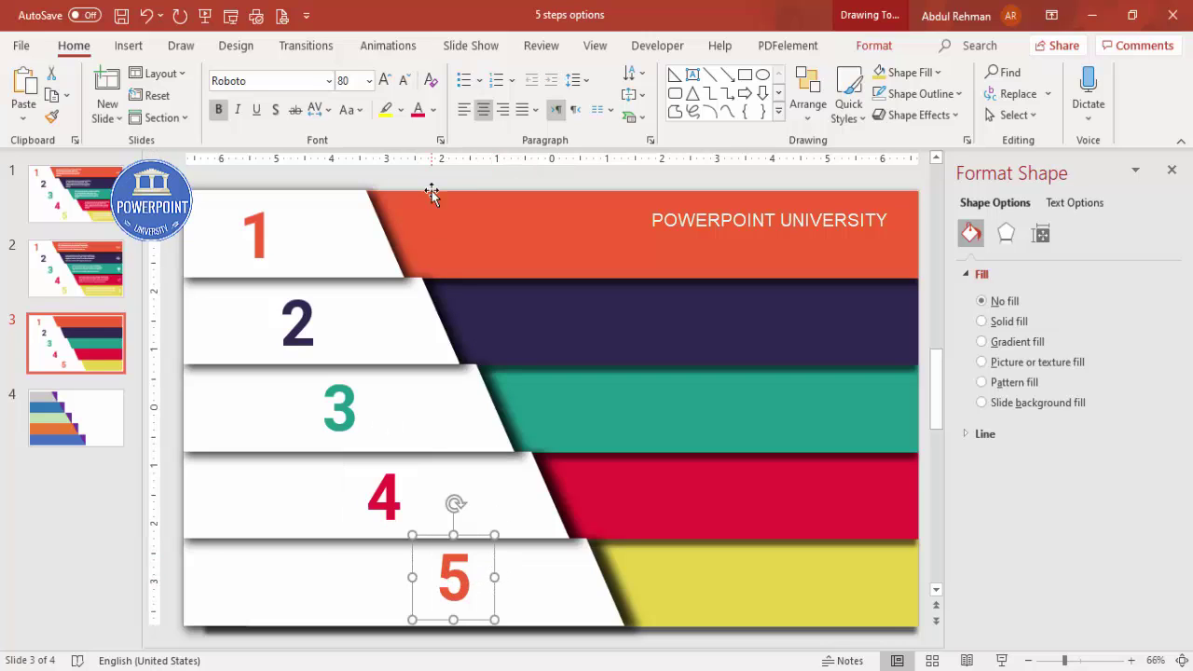
click(433, 110)
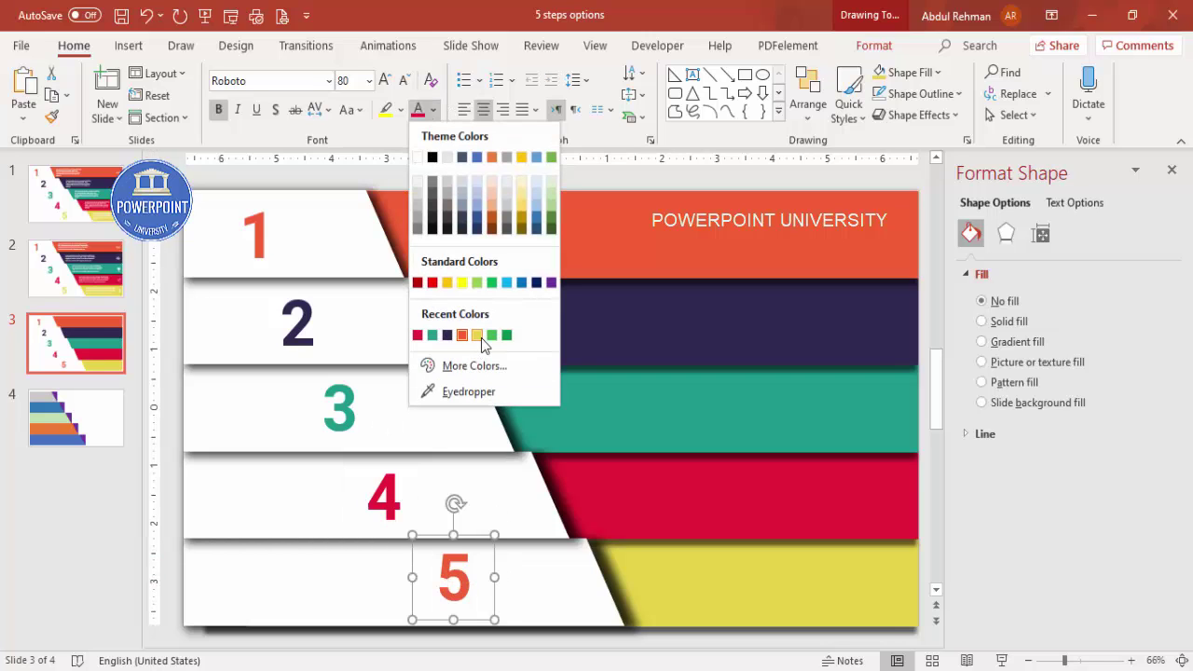
click(478, 335)
Step: Add a text shadow to all five numbers at once
shift+click(382, 494)
shift+click(339, 410)
shift+click(296, 324)
shift+click(261, 238)
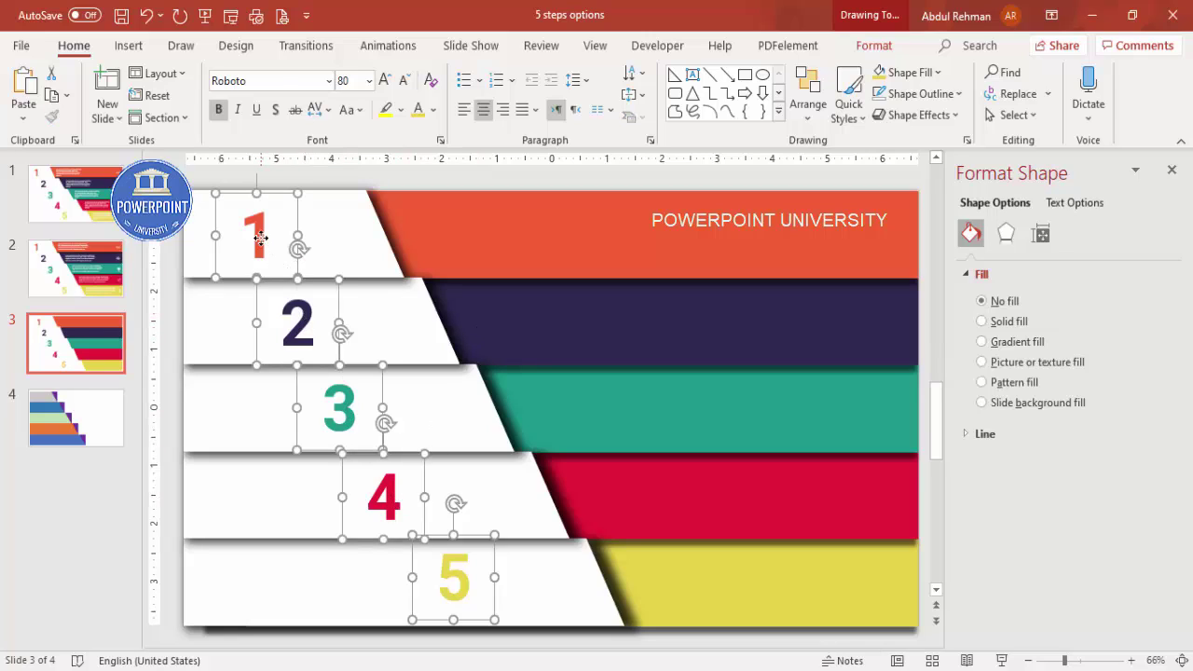
click(275, 112)
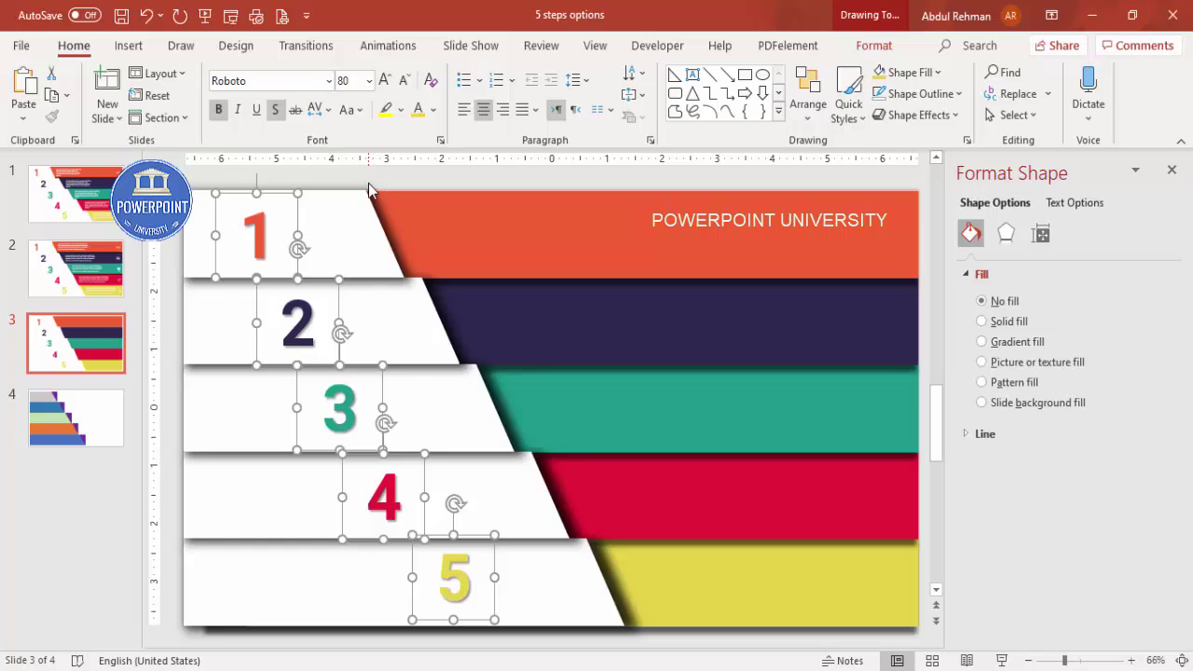
click(258, 265)
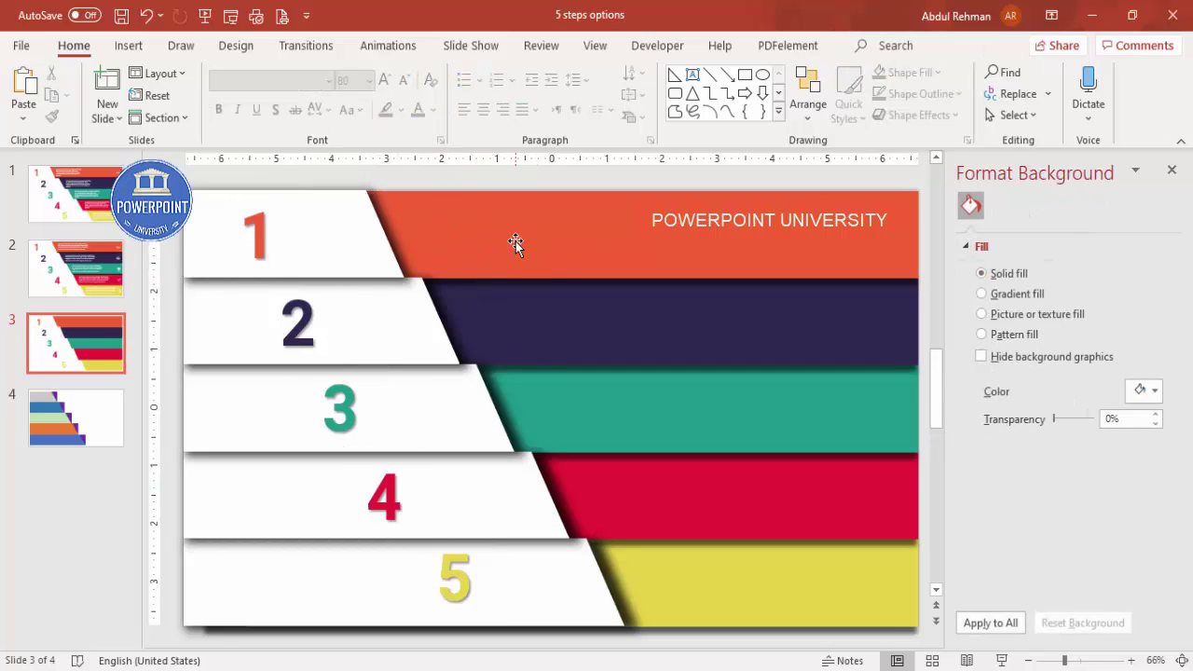
Step: Add a text box on the orange strip filled with =lorem(1) placeholder text
click(129, 45)
click(694, 93)
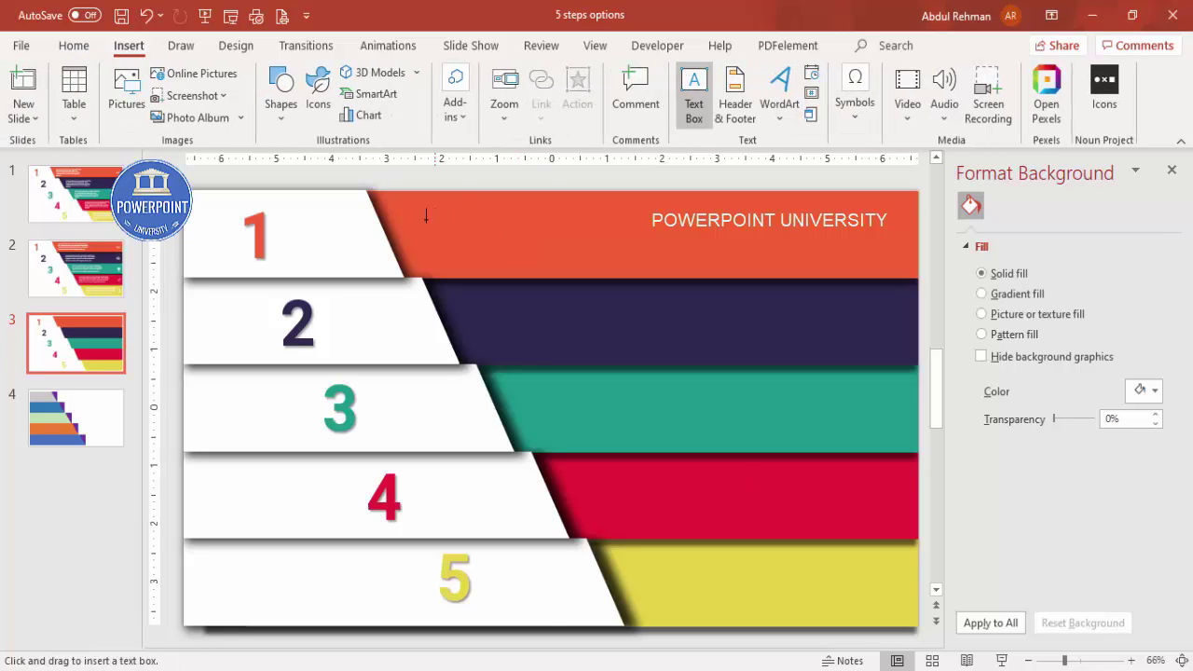
drag(424, 221, 714, 263)
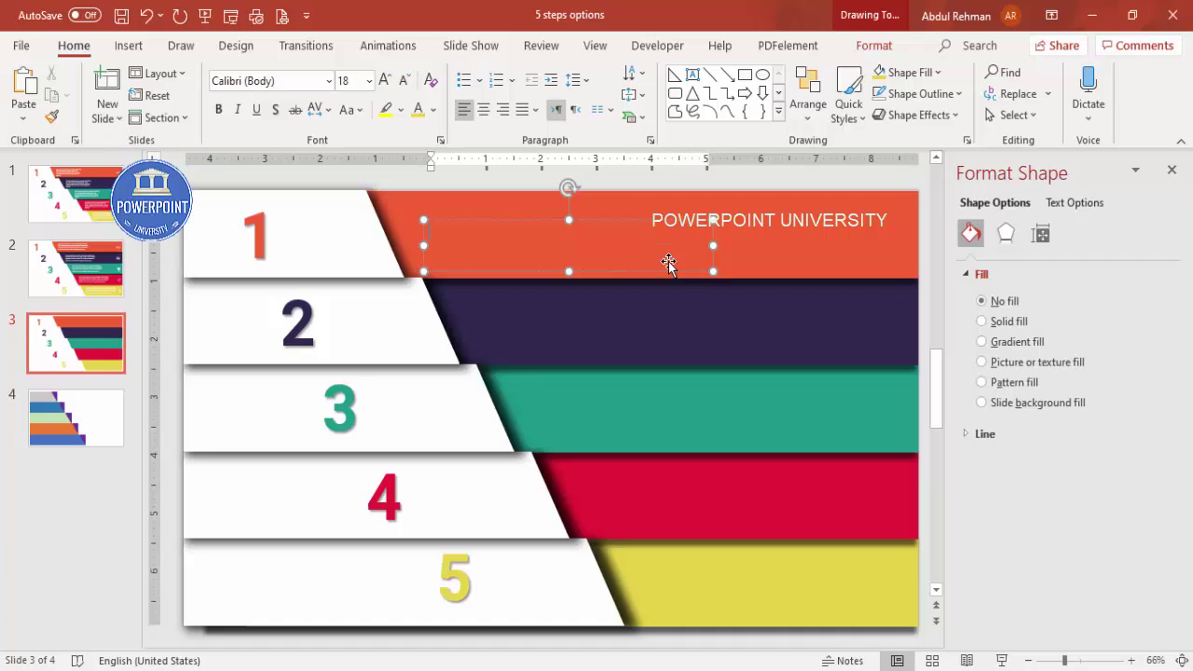
text(=lorem(1))
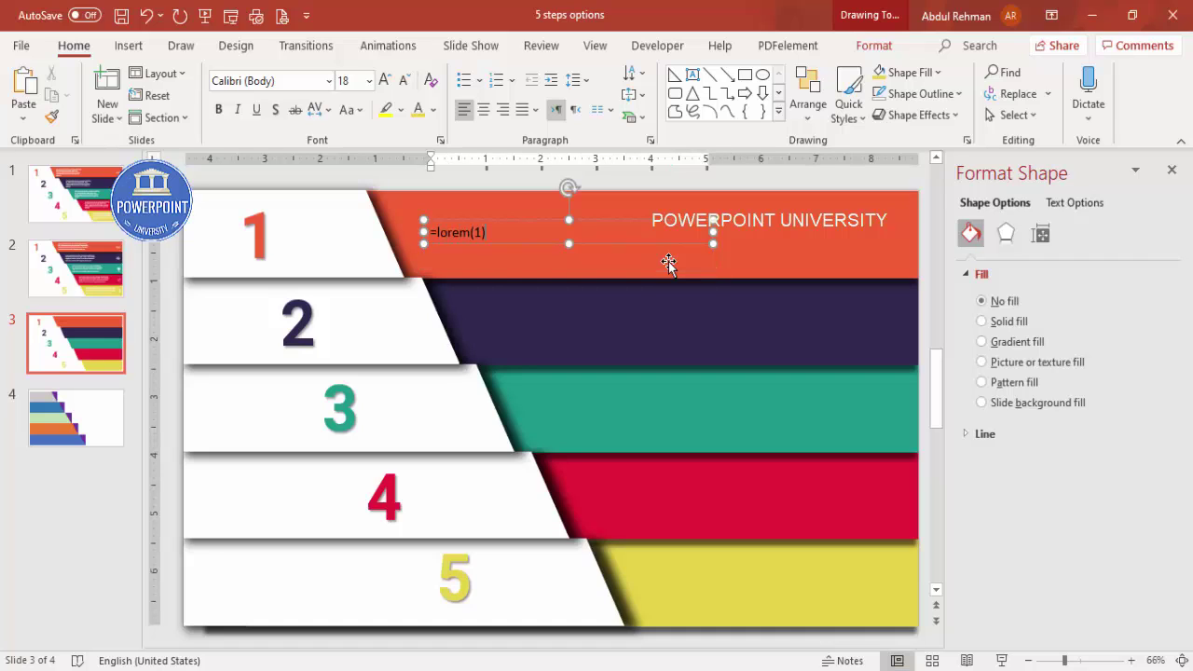
key(Return)
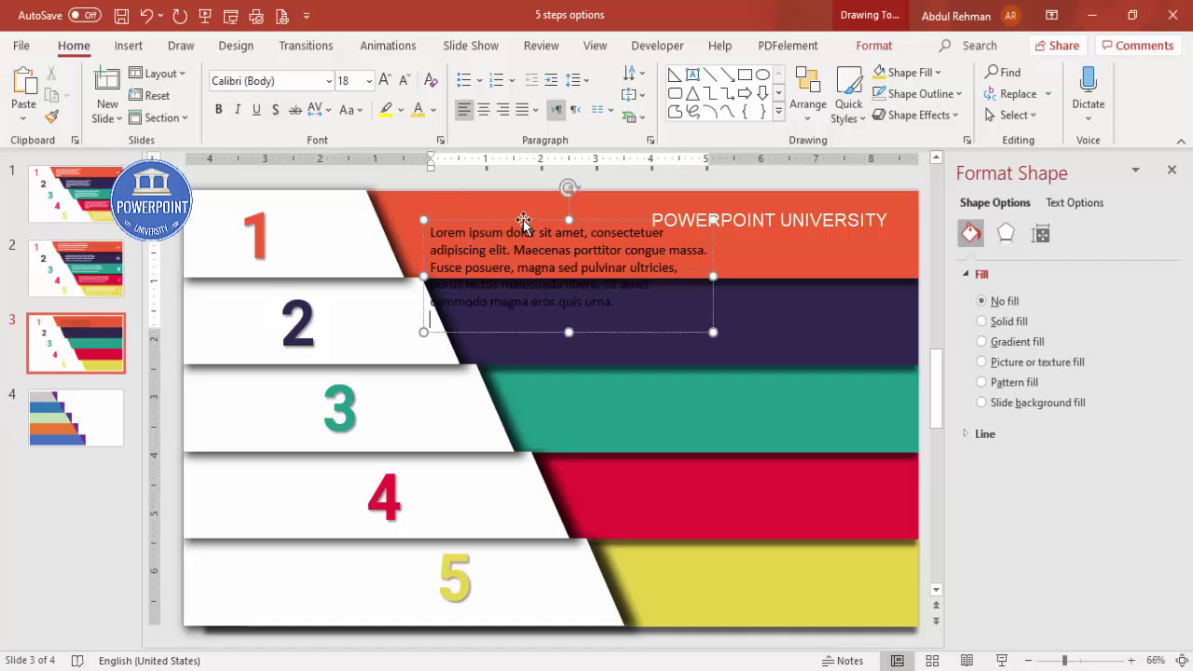
Step: Make the paragraph white at 12 pt, narrow its box, and position it on the strip
click(524, 223)
click(434, 110)
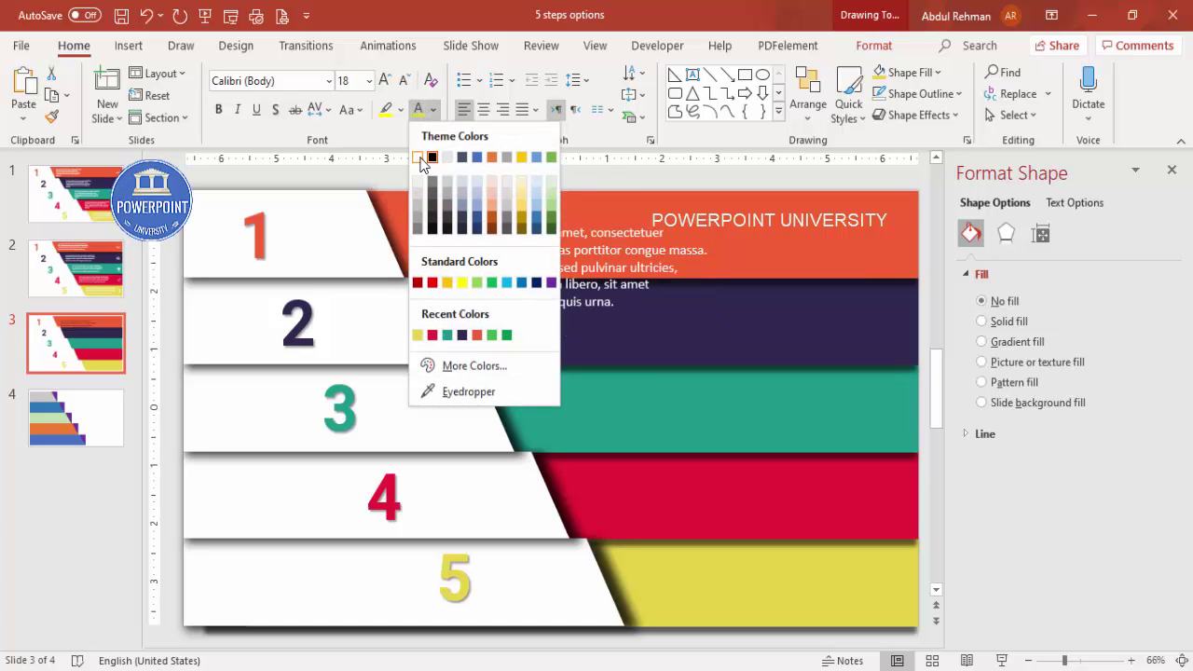
click(417, 158)
click(407, 80)
click(406, 80)
click(406, 80)
click(406, 80)
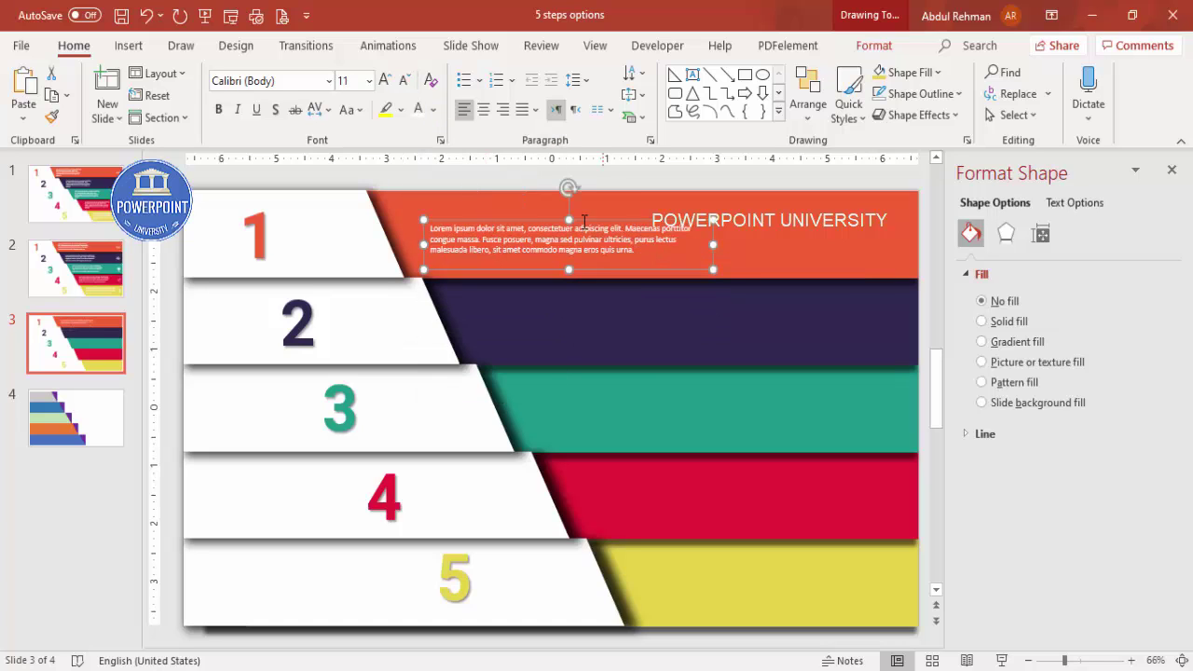
click(384, 80)
drag(711, 250, 691, 245)
mouse_move(571, 224)
mouse_down()
mouse_move(556, 207)
mouse_move(568, 218)
mouse_up()
Step: Copy the paragraph onto the other strips, nudging the yellow-strip copy down
drag(674, 220, 786, 554)
key(Down)
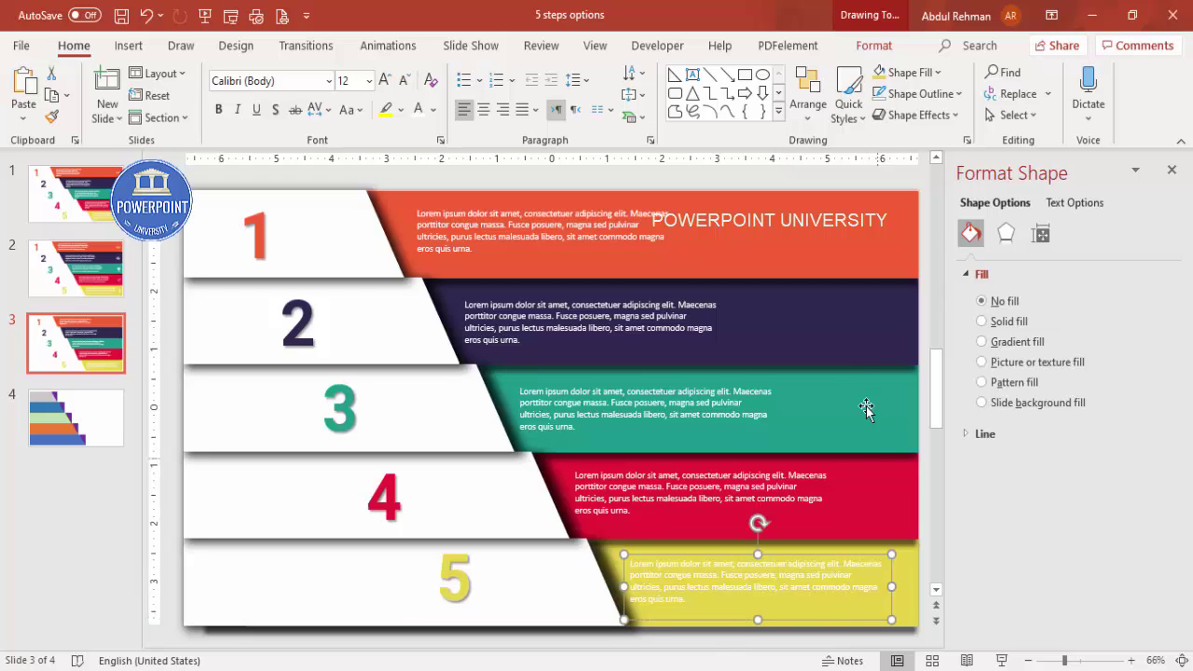
click(128, 46)
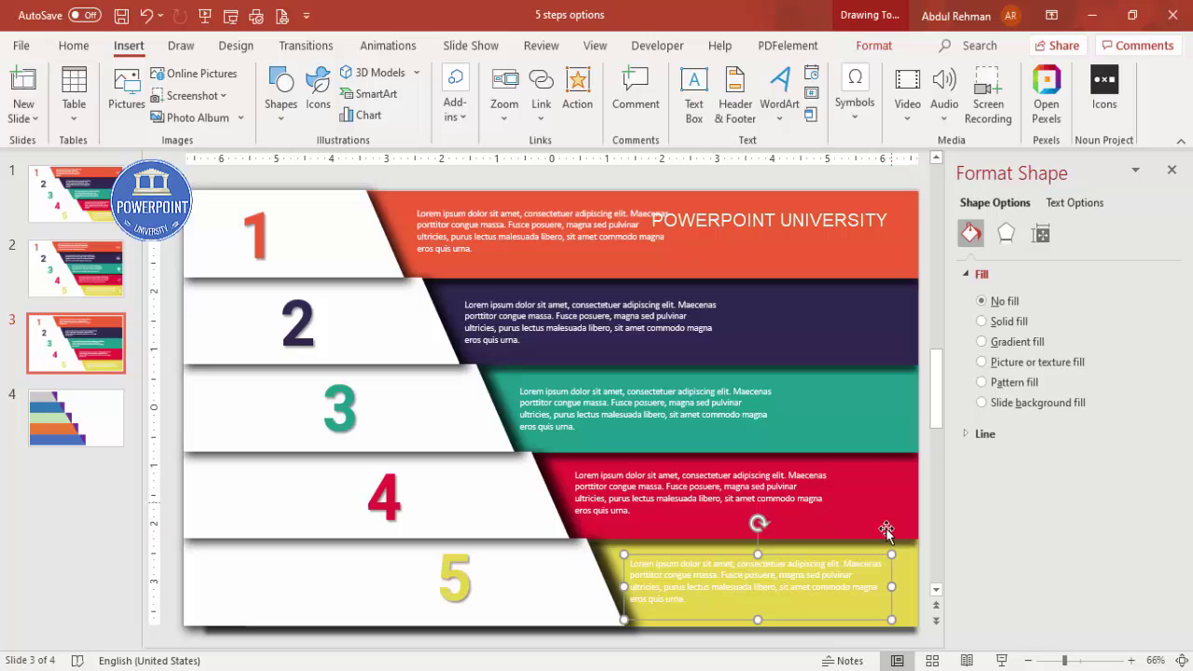
click(836, 185)
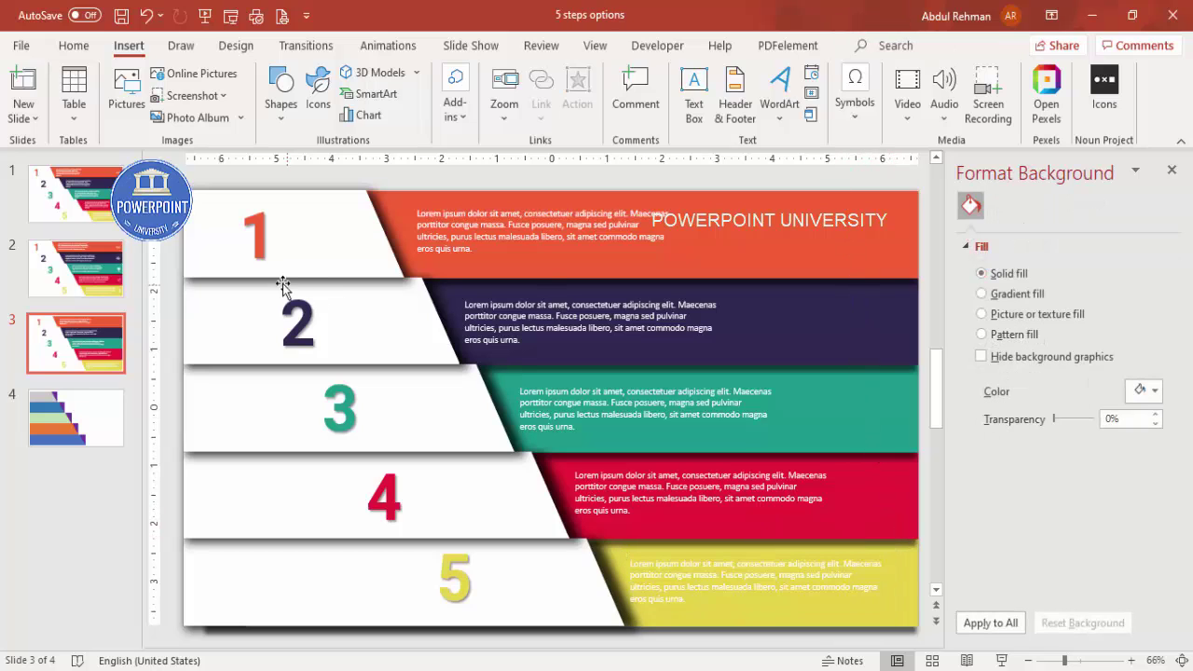